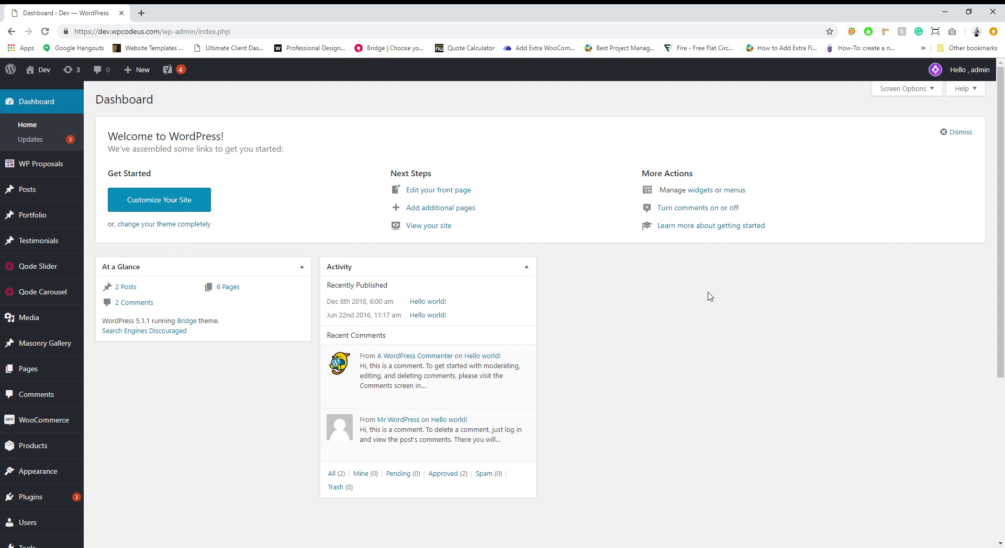
Step: Open WP Proposals Settings and scroll through the General tab's company, email and approval options
mouse_move(59, 165)
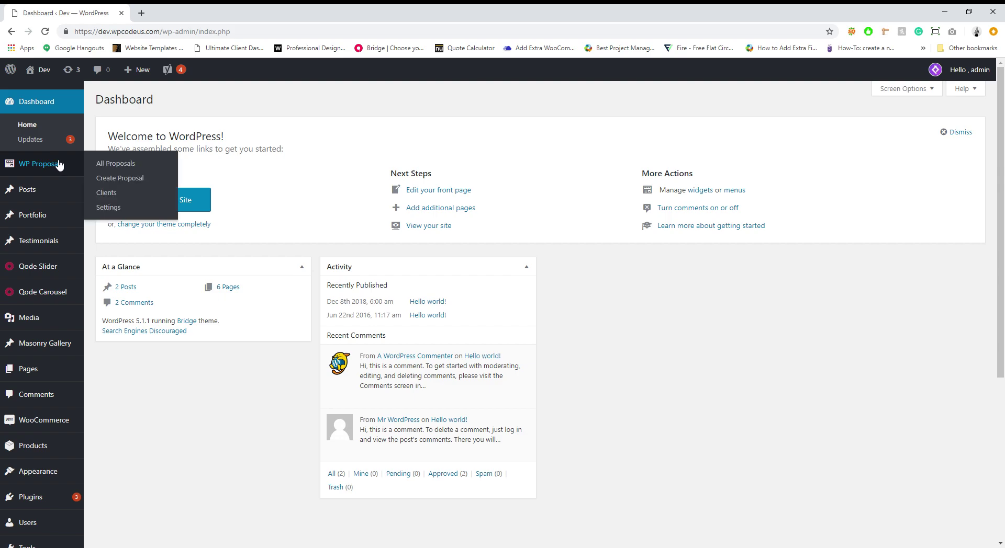
left_click(122, 209)
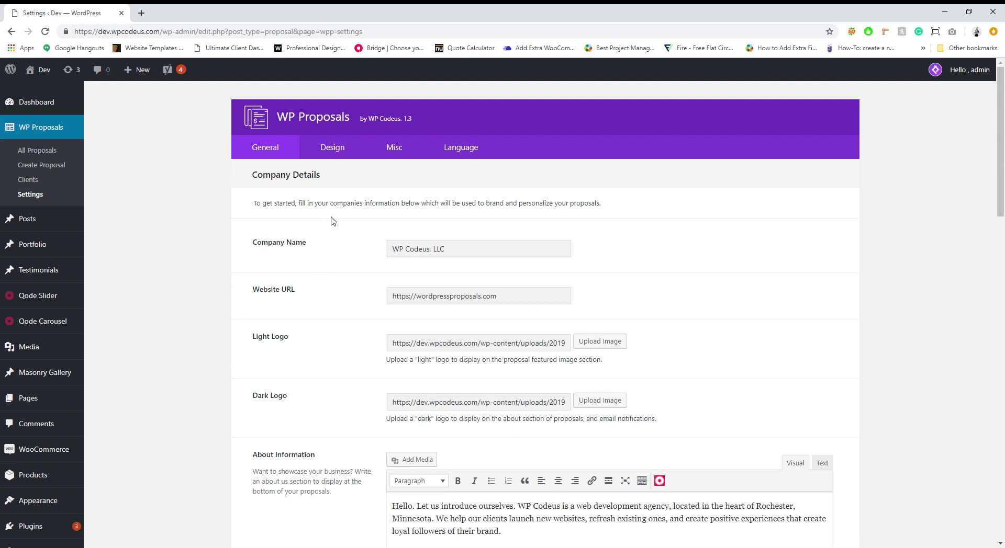
scroll(321, 306, "down", 10)
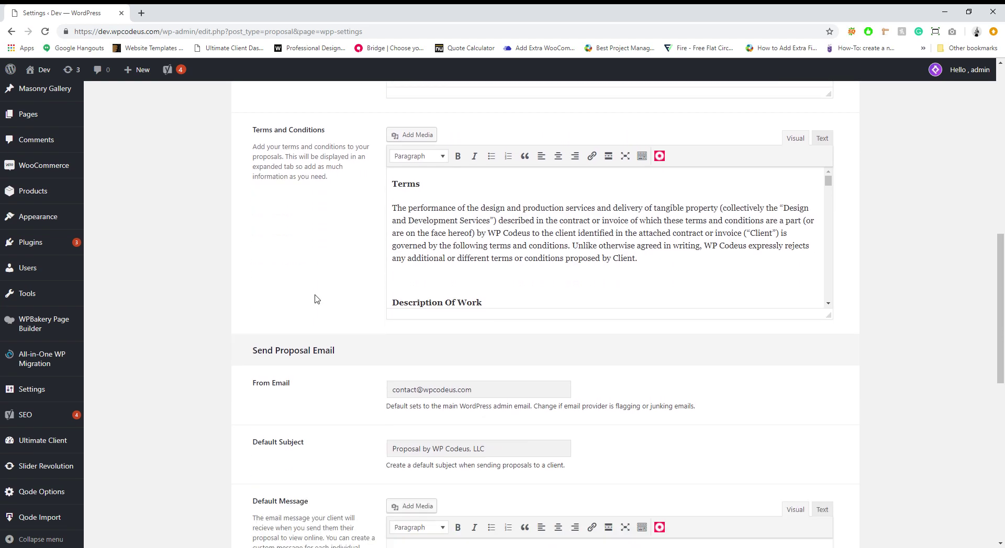
scroll(283, 270, "down", 2)
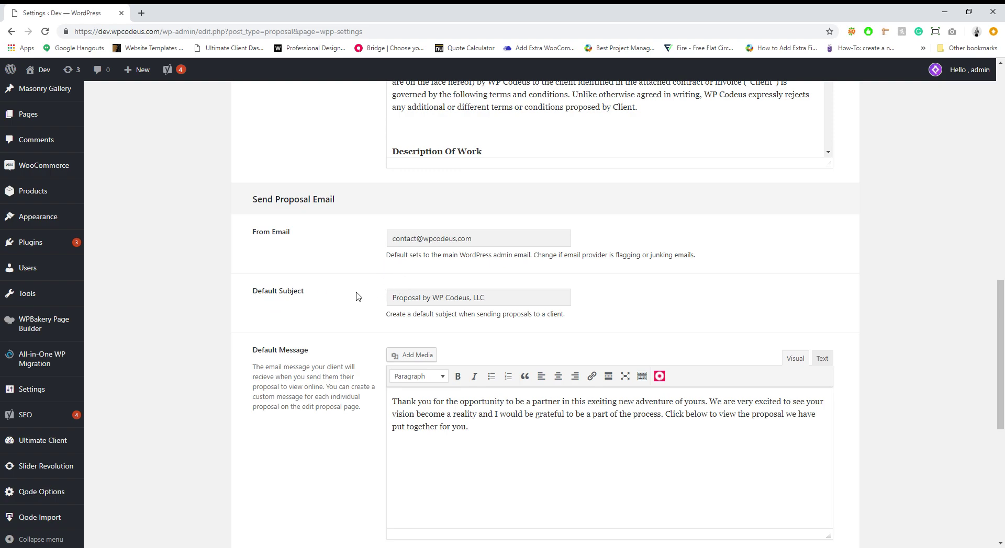
scroll(316, 298, "down", 4)
scroll(315, 299, "down", 3)
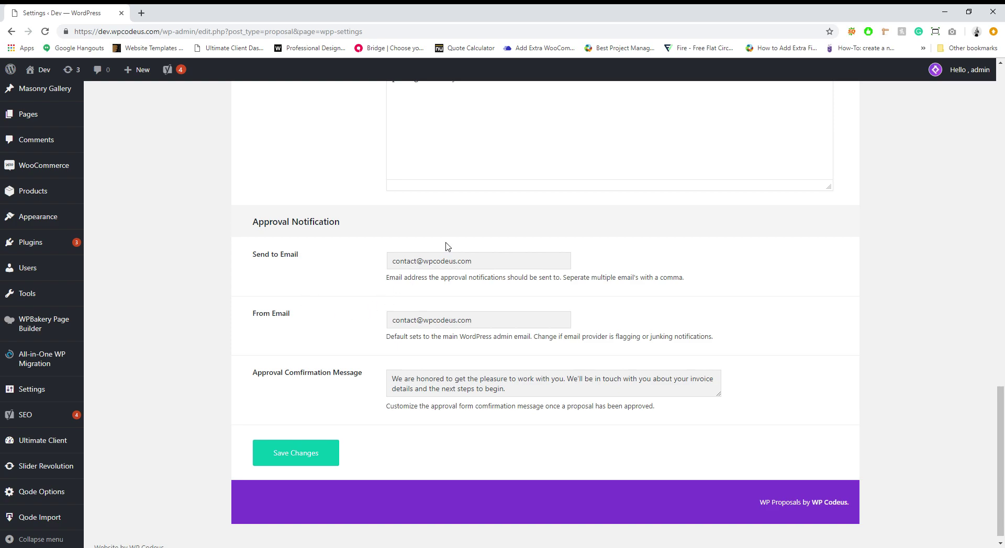
scroll(346, 281, "up", 5)
scroll(345, 283, "up", 10)
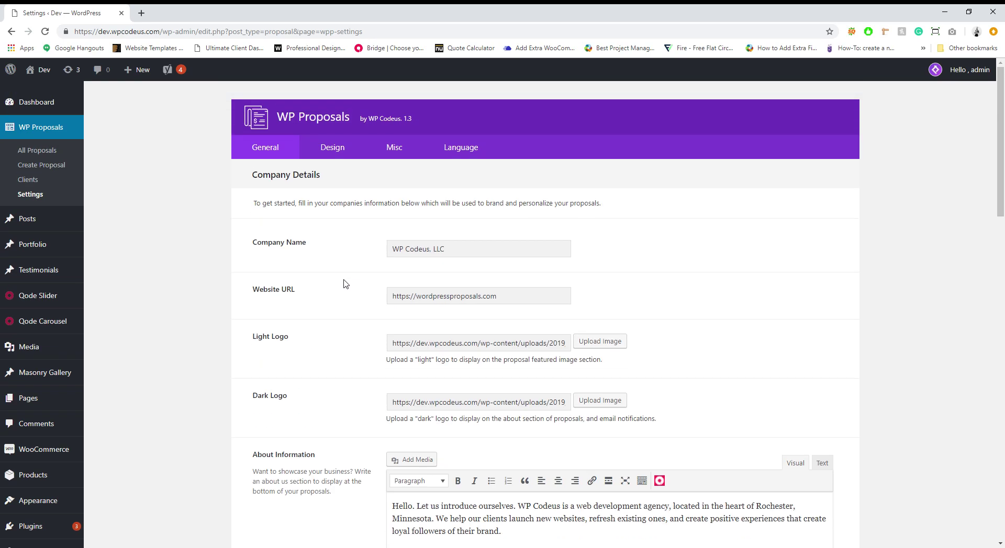
Step: Review the Design, Misc and Language tabs of the WP Proposals settings
left_click(330, 157)
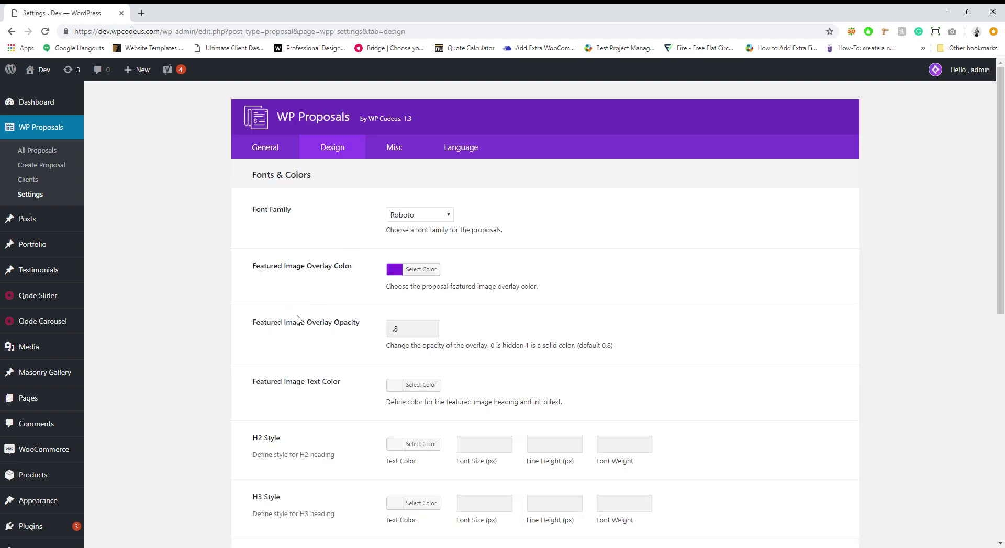
scroll(298, 319, "down", 5)
scroll(298, 316, "up", 5)
left_click(394, 148)
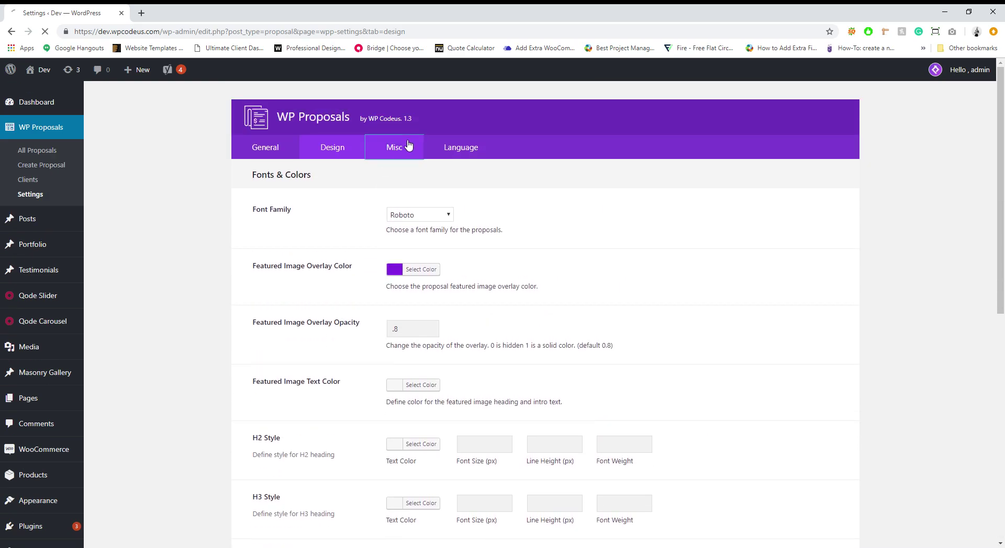
scroll(319, 298, "down", 4)
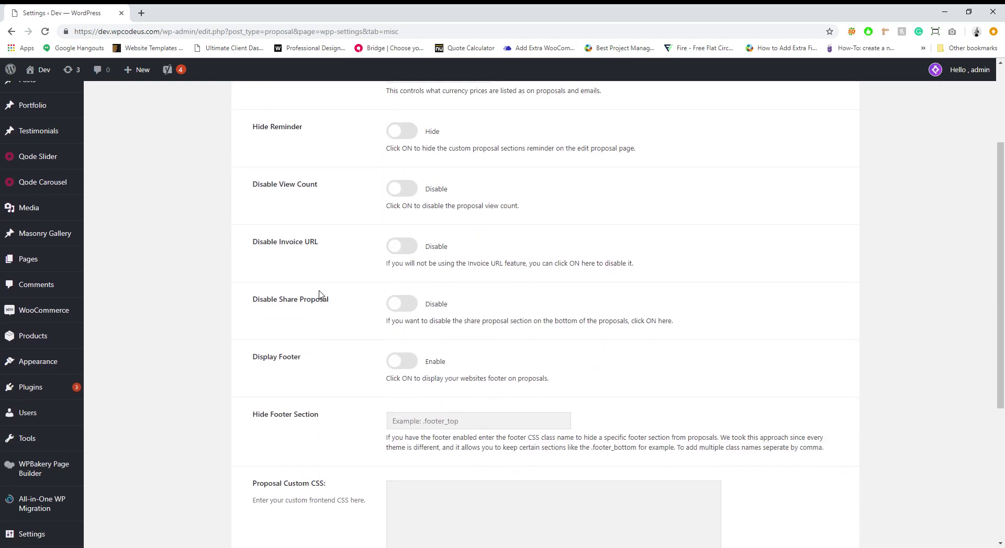
scroll(321, 296, "up", 4)
left_click(473, 153)
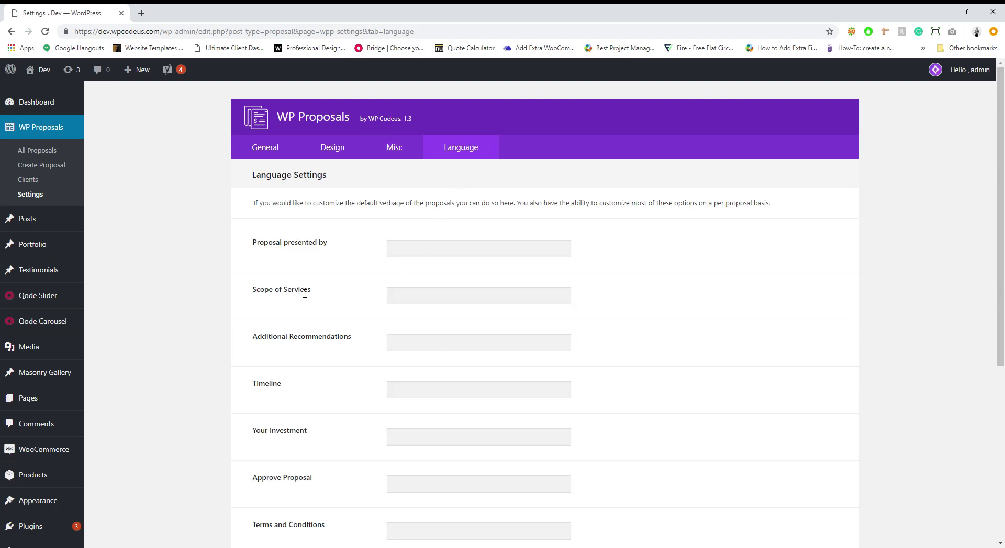
scroll(309, 314, "down", 5)
scroll(314, 343, "up", 5)
Step: Add client Jagen with the client's e-mail address as a new client
left_click(29, 179)
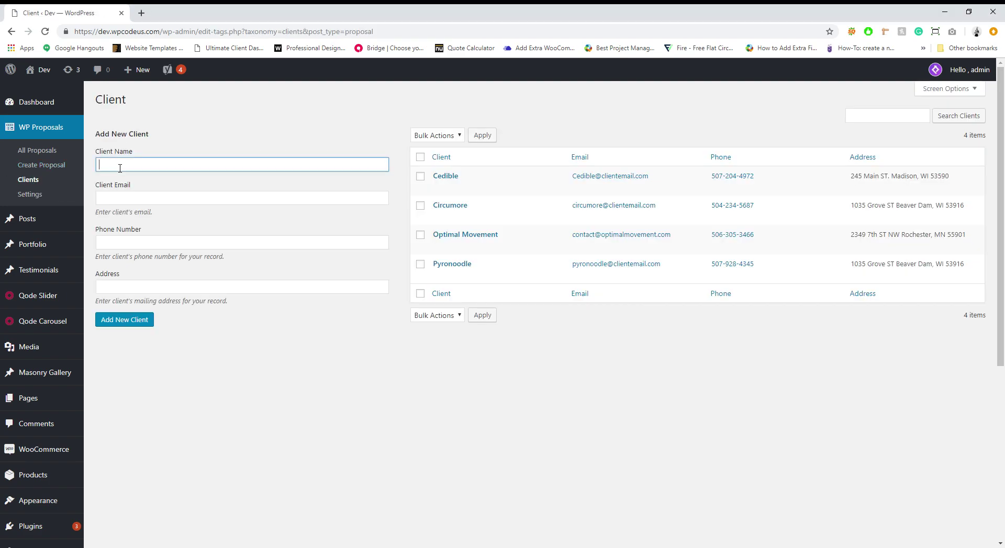
type("Jagen")
left_click(164, 198)
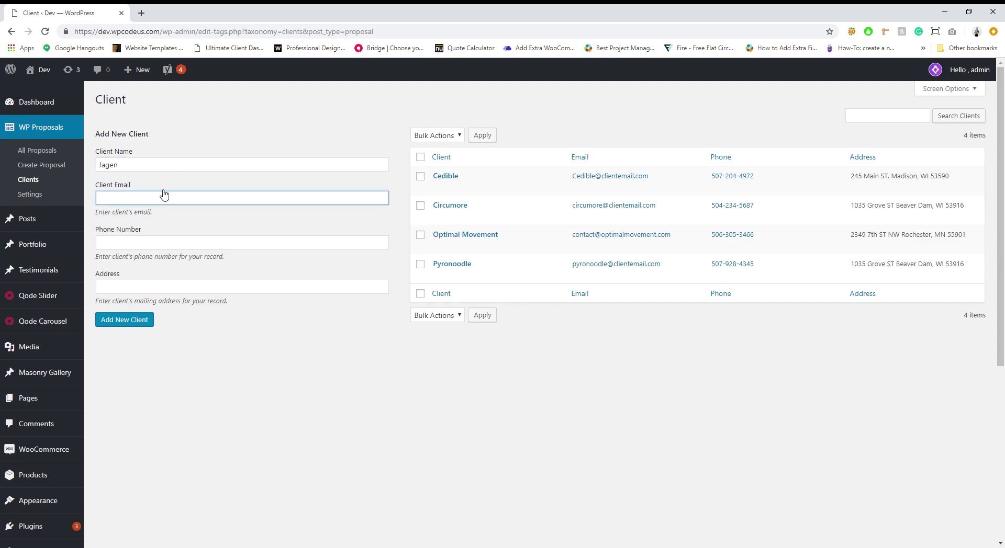
key("Tab")
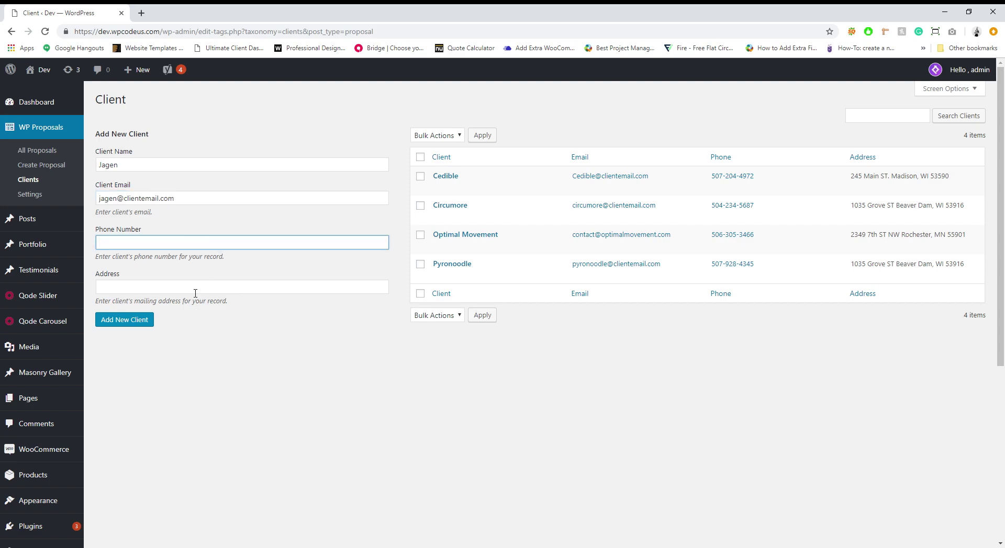
left_click(133, 325)
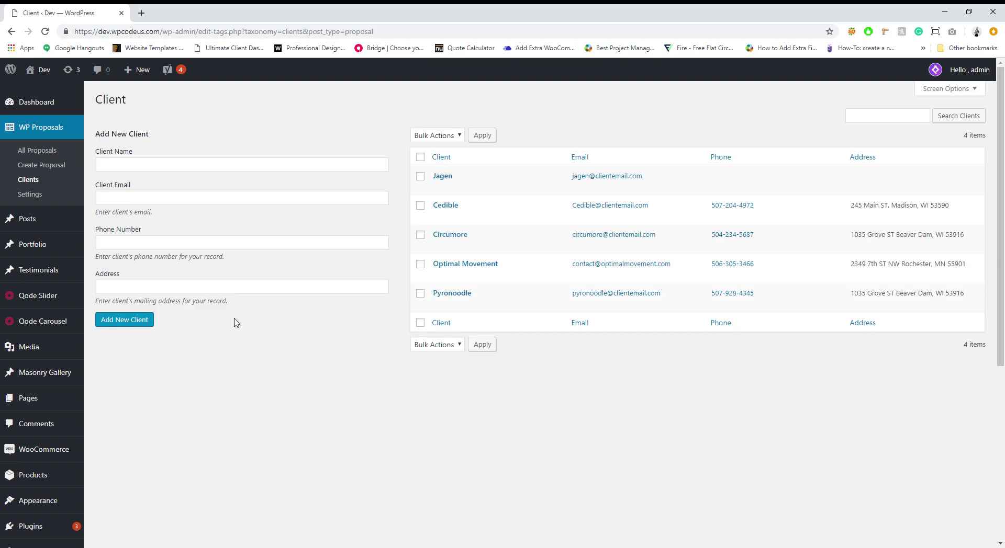
Step: Start a new proposal titled Jagen and assign it to client Jagen
left_click(29, 154)
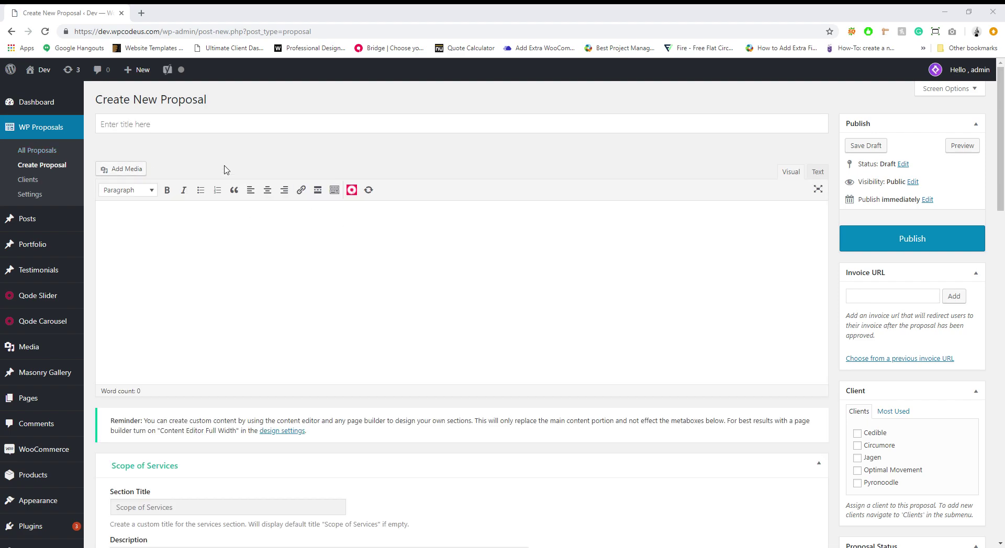
left_click(167, 130)
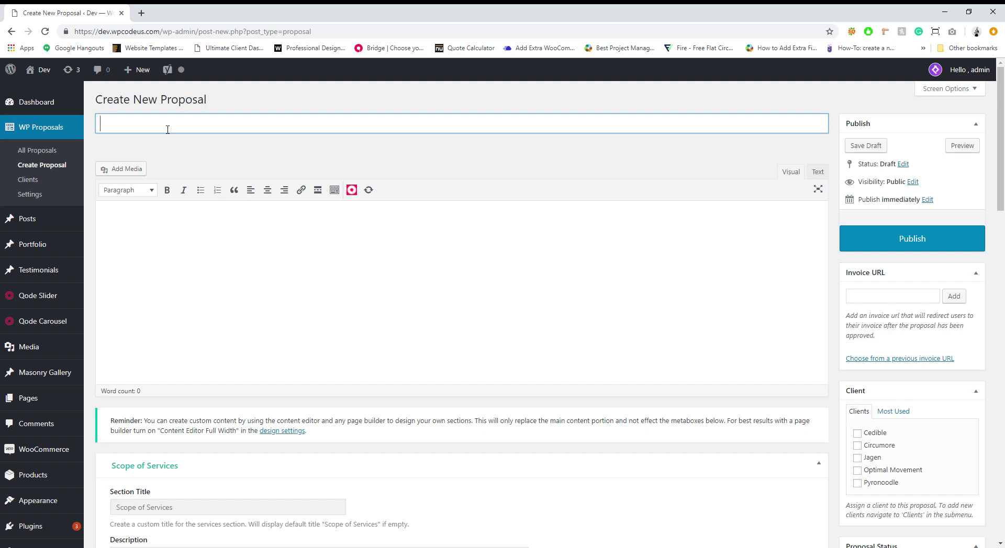
type("Jagen")
scroll(419, 316, "down", 4)
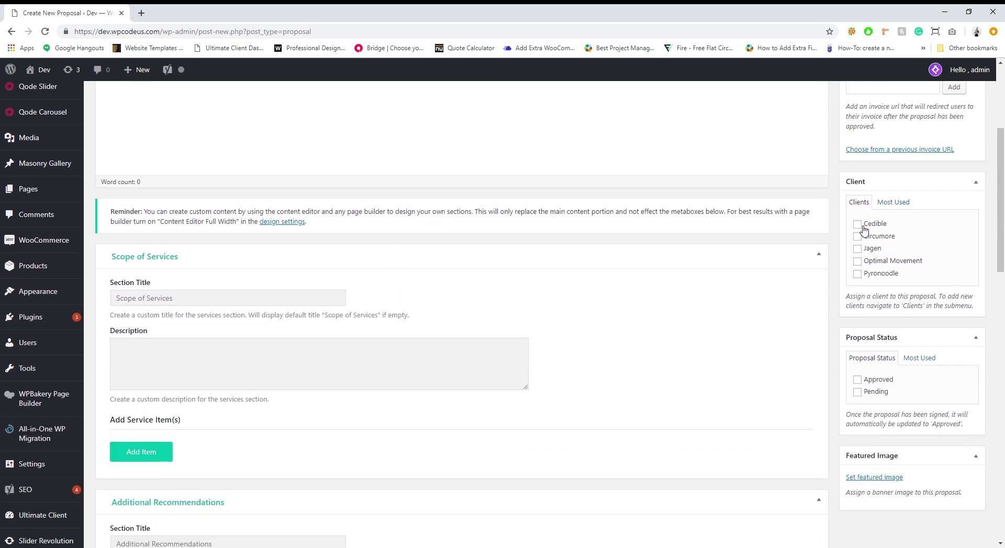
left_click(857, 248)
scroll(773, 284, "up", 2)
scroll(773, 285, "up", 2)
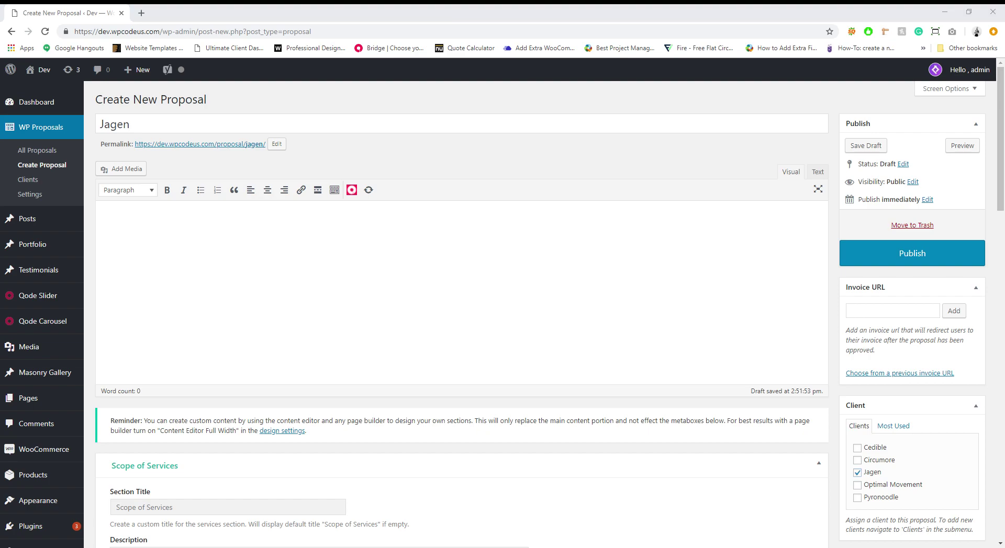
Step: Paste the welcome letter into the body and add Jagen after 'Hi'
left_click(334, 277)
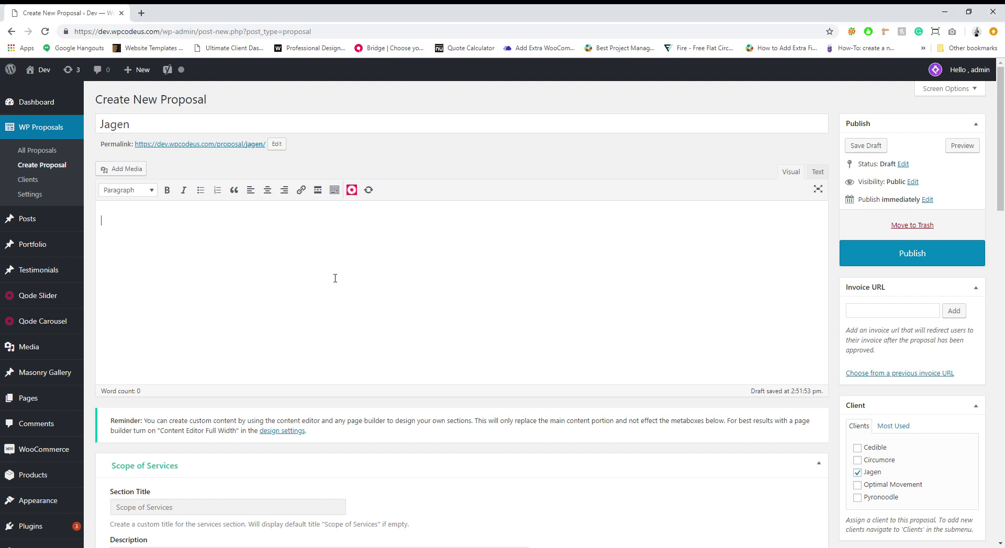
left_click(114, 220)
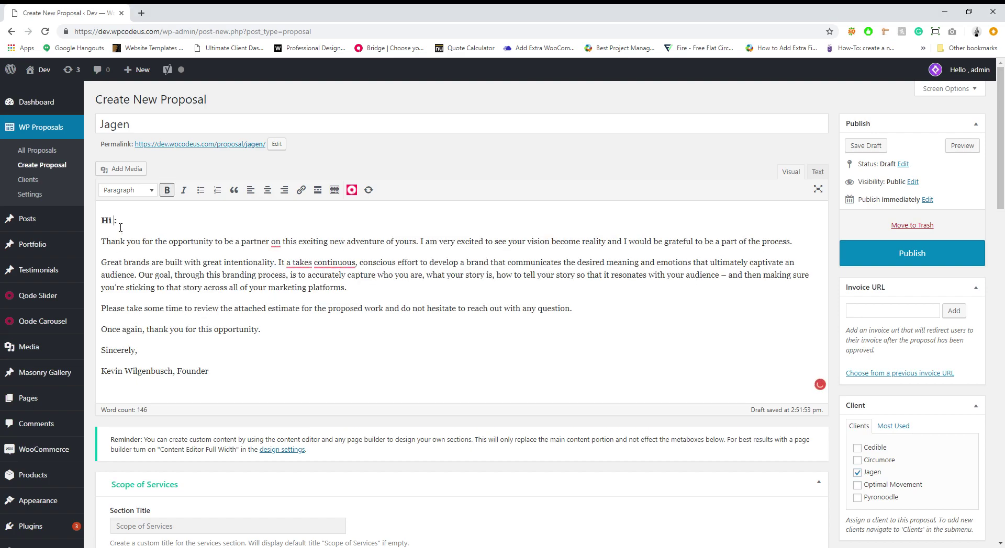
type("Jagen")
scroll(343, 335, "down", 3)
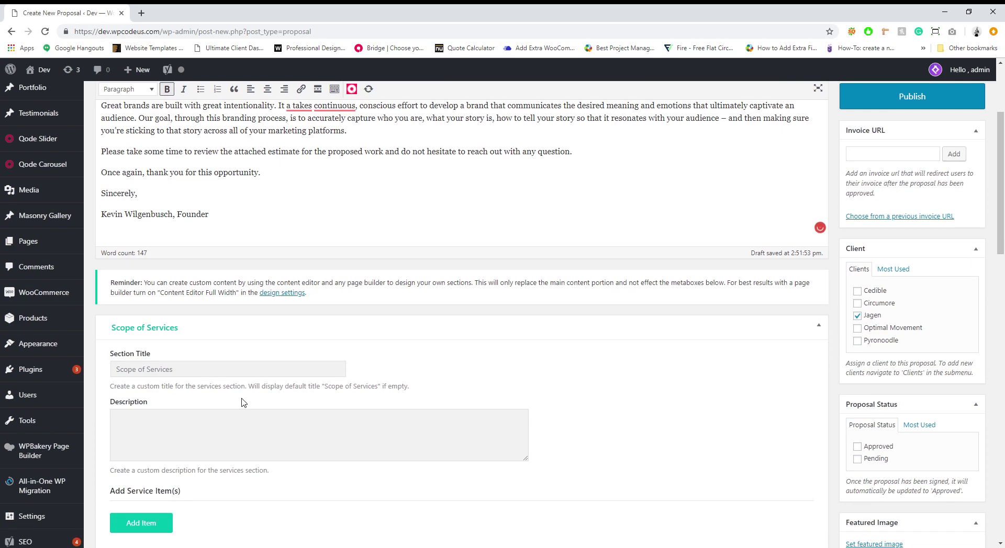
Step: Paste the Scope of Services description and add a Research item with its details
scroll(161, 421, "down", 1)
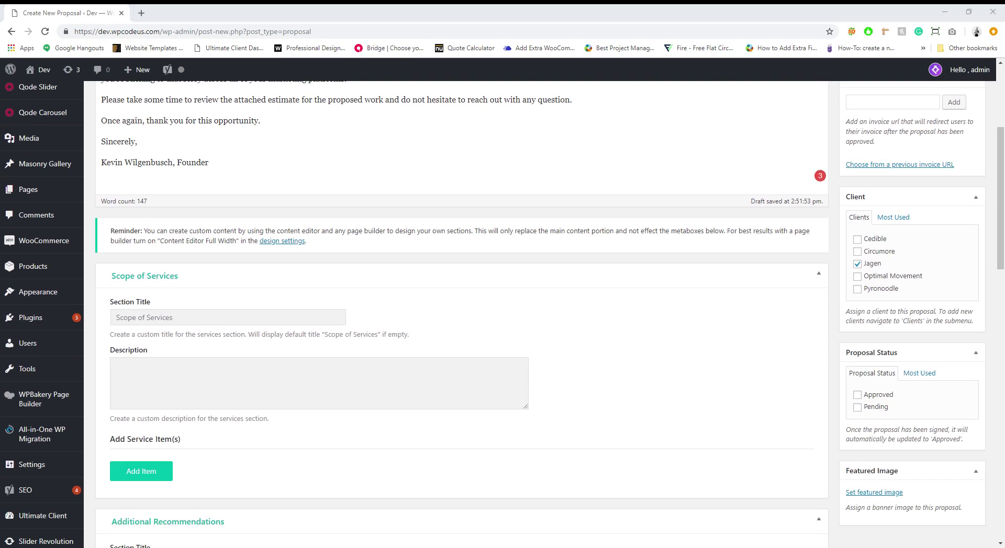
type("Below you can find the one-off cost of our services. This is paid upon signing of your proposal and allows us to get straight on with developing your website and getting your business the boost you are looking for.")
scroll(314, 314, "down", 1)
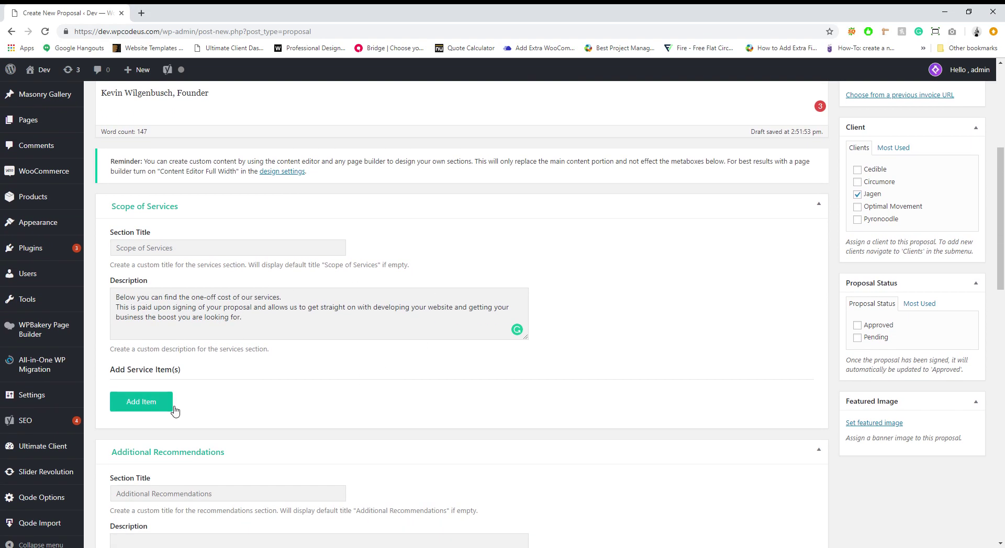
left_click(175, 408)
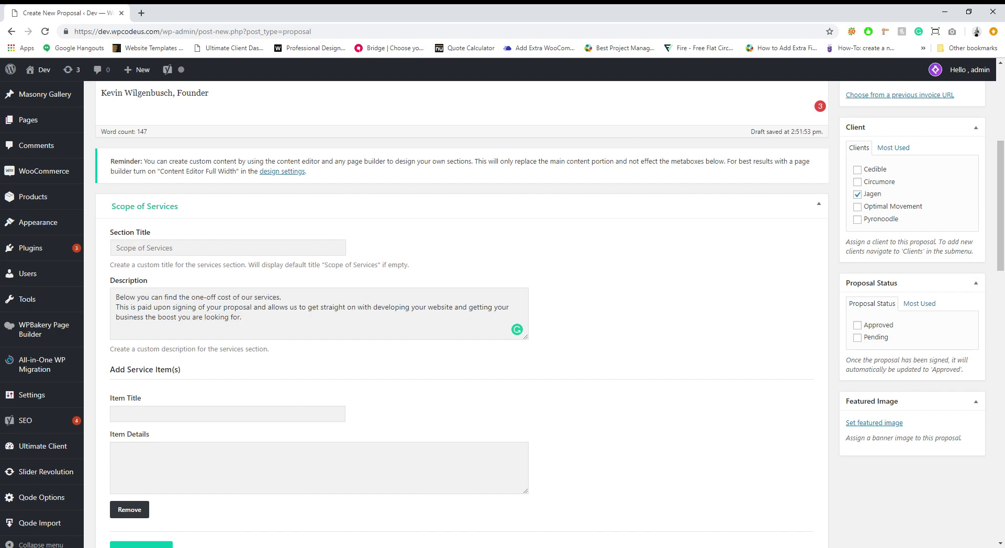
scroll(144, 393, "down", 1)
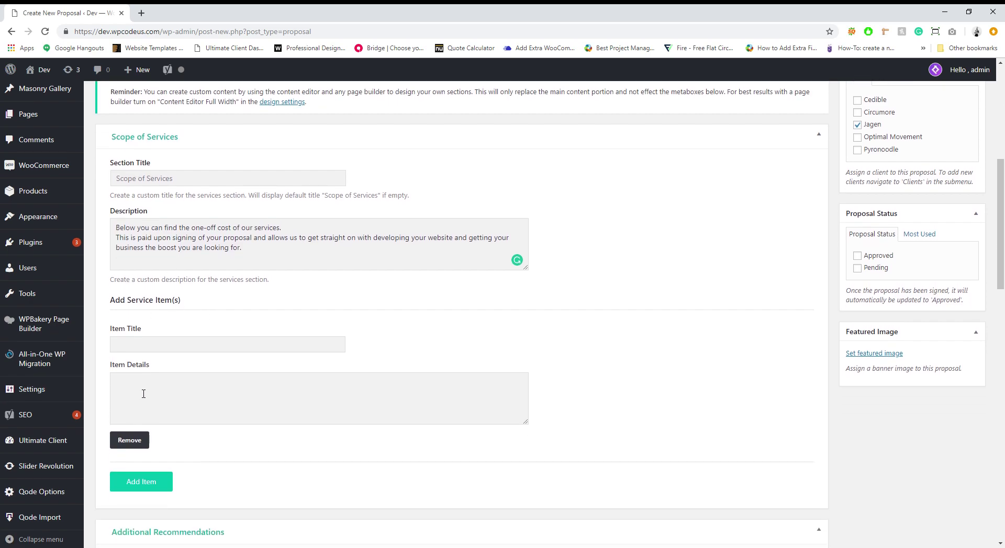
left_click(157, 343)
type("Re")
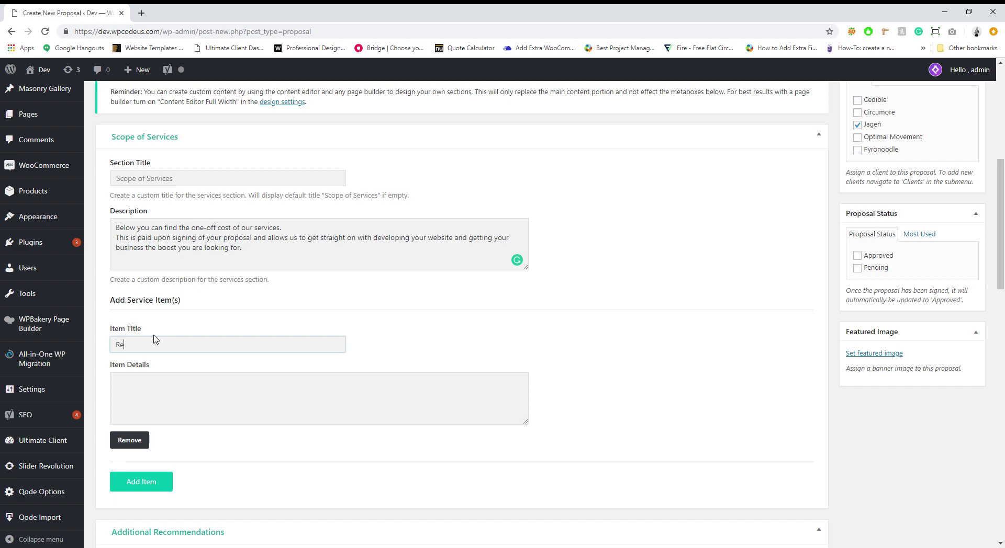
type("search")
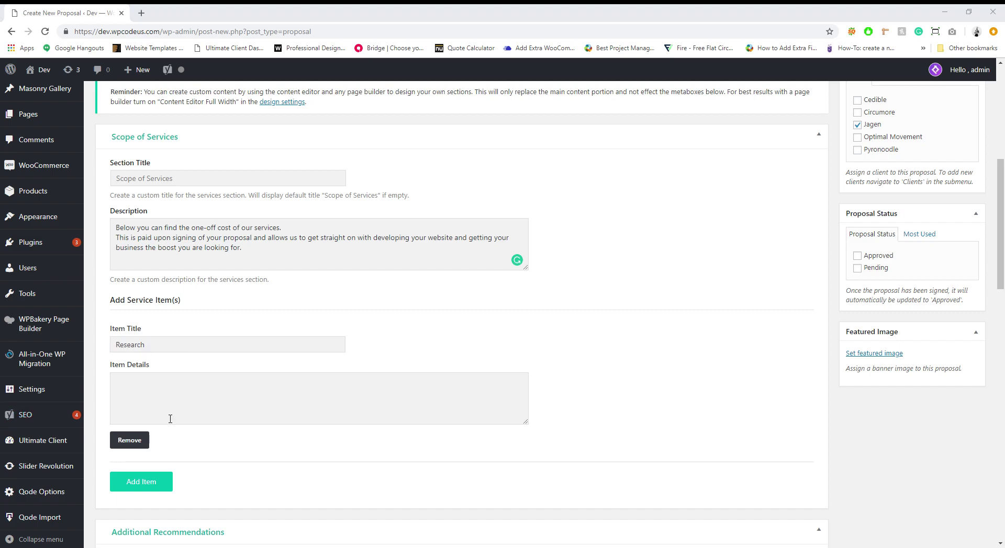
left_click(170, 419)
type("The first step is we need to thoroughly understand your business, your business goals, your customers and their expectations and behavior, and how your website factors into all of it. We’ll also look at the competitive landscape to establish context and benchmarks for how your site should function and then improve on that. This stage will give us the foundation for moving forward with just the right recommendations for the design and development of your new responsive website.")
scroll(170, 419, "down", 1)
Step: Add a Design service item with its pasted details
left_click(140, 413)
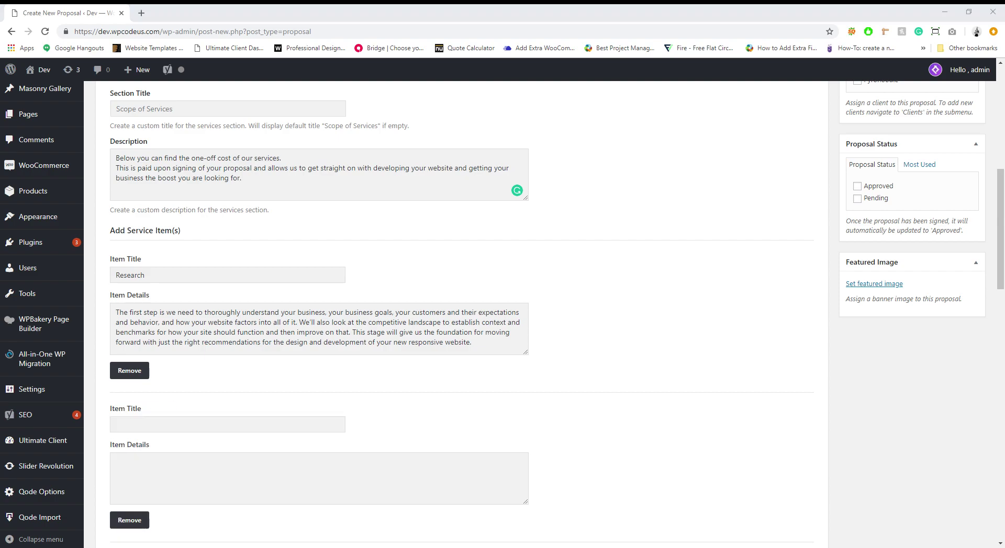
left_click(228, 424)
type("Design")
scroll(314, 367, "down", 2)
left_click(173, 413)
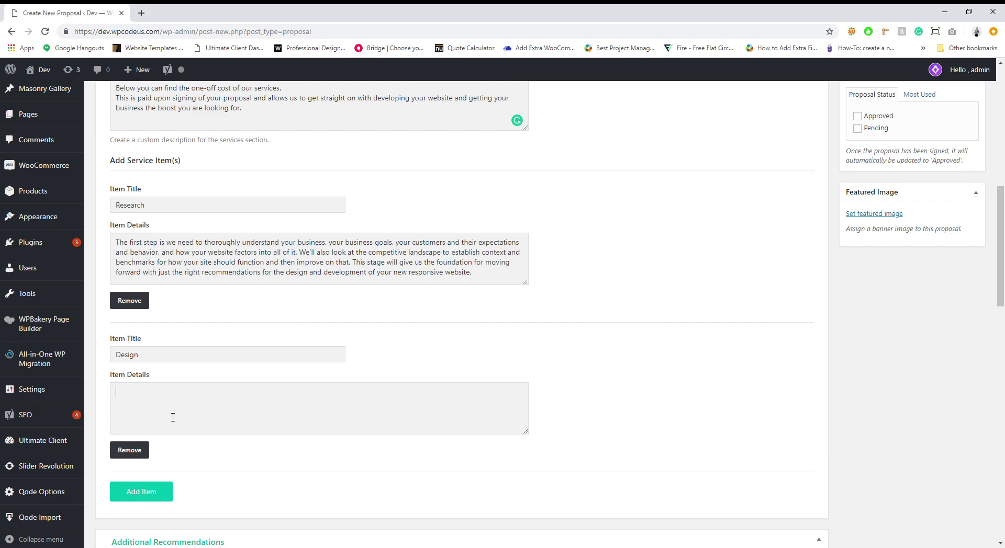
key("ctrl+v")
Step: Add a Development service item, pasting its title and description
scroll(209, 437, "down", 1)
left_click(155, 429)
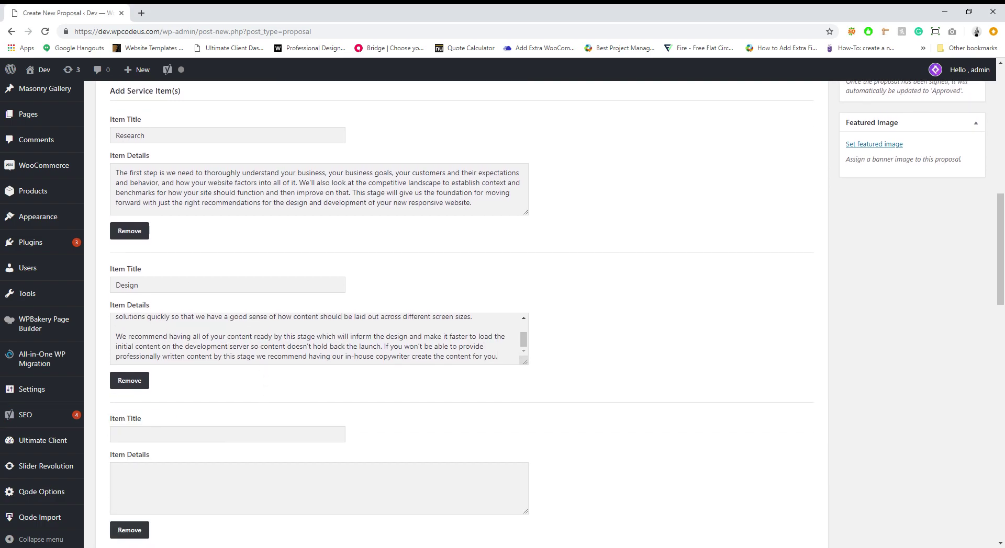
key("alt+Tab")
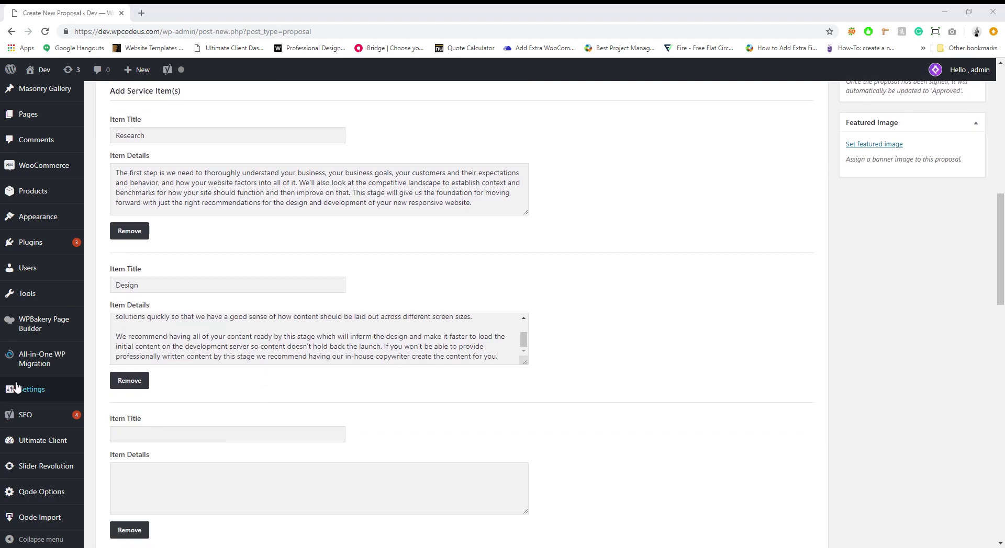
left_click(157, 434)
type("Development")
scroll(358, 392, "down", 3)
key("alt+Tab")
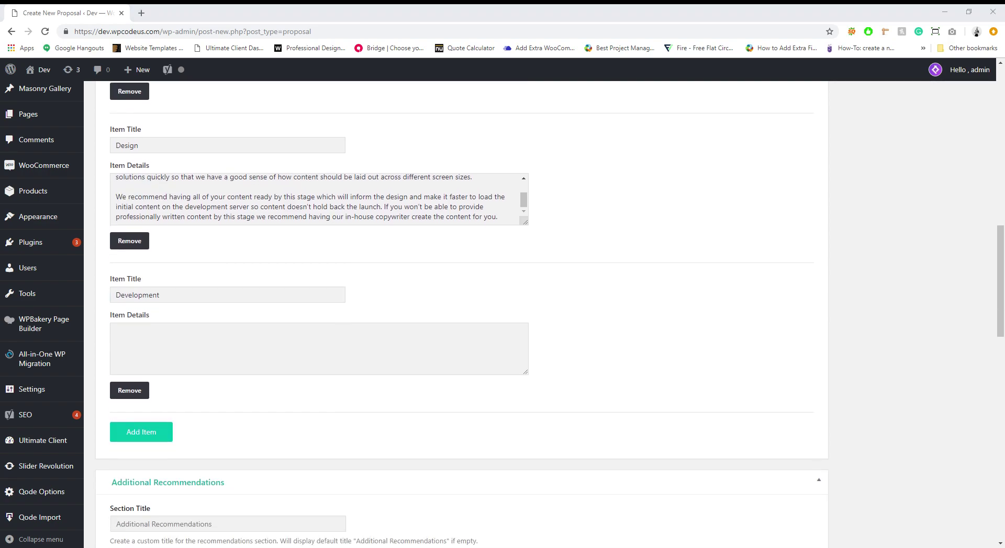
left_click(179, 352)
type("Plugins are a way to extend the functionality of WordPress and make the admin panel easier to manage. We'll install a limited number of plugins for launch, which will include a simplified way to manage the navigation, SEO tools so you can manage the title and meta description tags, and an XML site-map generator which will help Google index your pages automatically.")
scroll(179, 351, "down", 1)
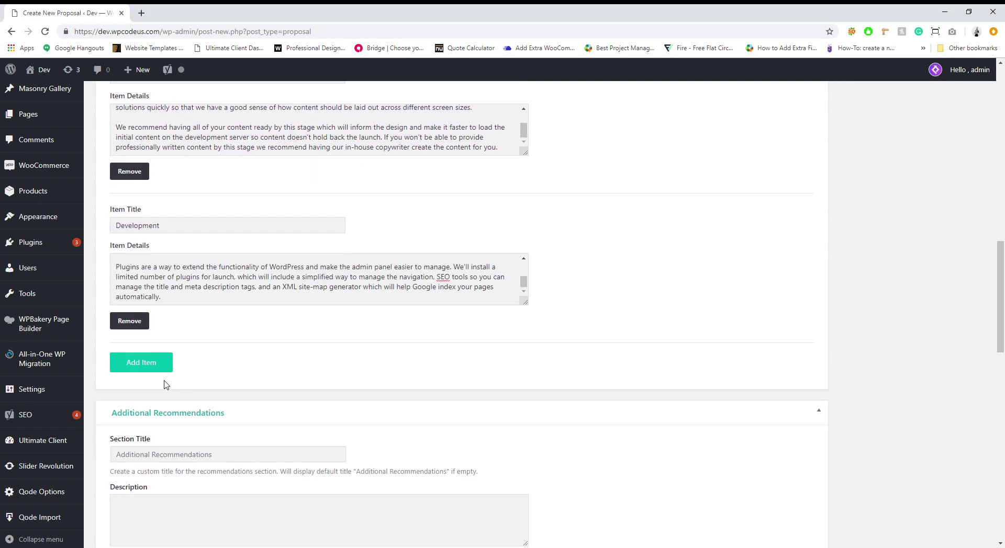
Step: Add a Testing service item with its pasted description
left_click(155, 361)
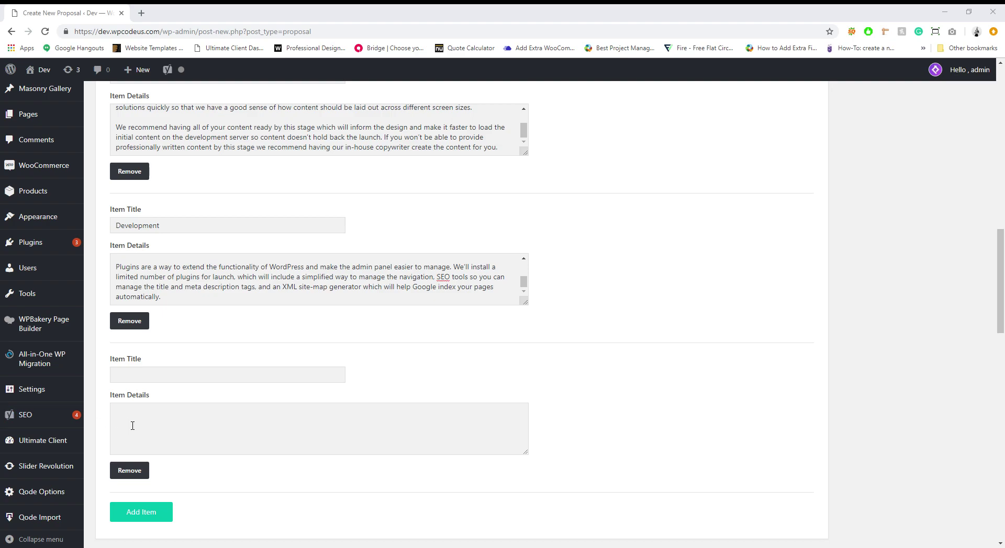
left_click(164, 378)
type("Testing")
left_click(250, 443)
type("Once you've tested the website and are happy with its functionality, we'll point your domain over to the new site and make it live. Launch time!")
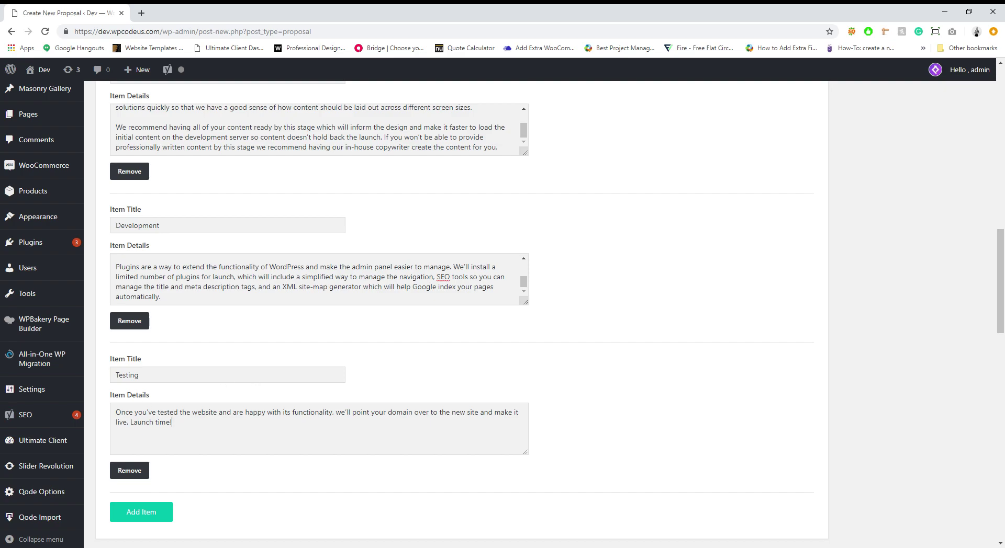
scroll(272, 340, "down", 5)
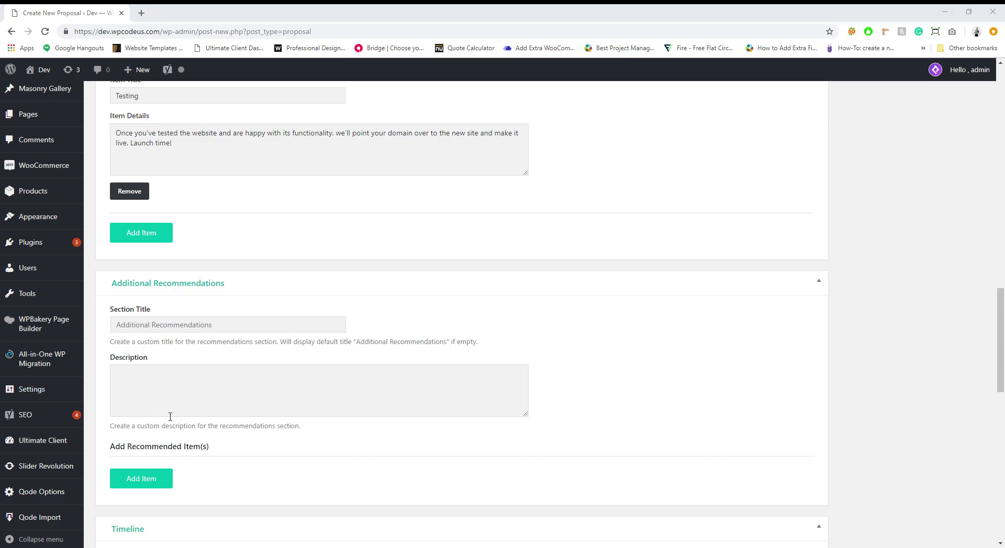
Step: Add a Copywriting recommendation about trained web copywriters writing persuasive sales copy
left_click(141, 478)
scroll(213, 445, "down", 1)
left_click(213, 421)
type("Copywriting")
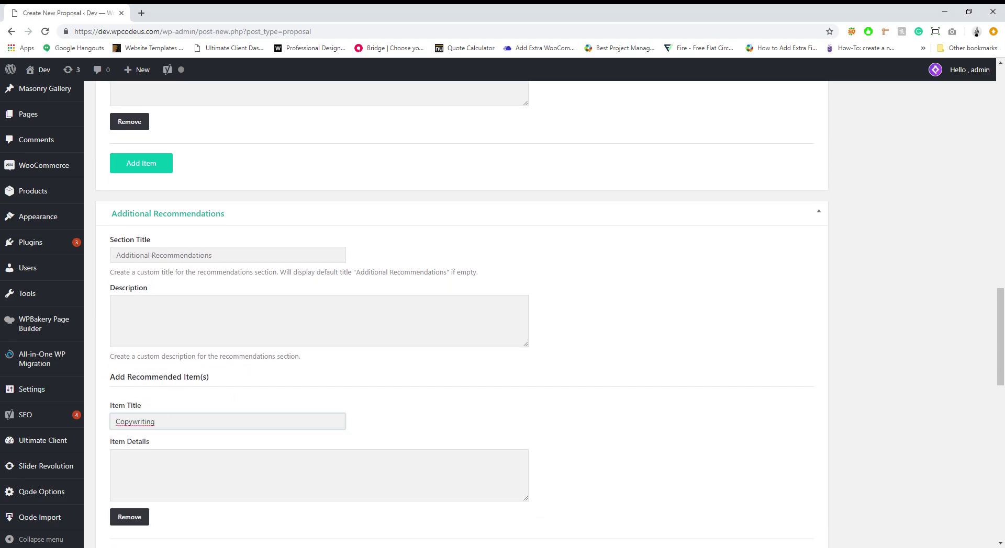
scroll(285, 395, "down", 1)
left_click(187, 414)
type("If you find producing content is difficult, we have copywriters who are traineded in writing for the web and in writing persuasive sales copy that will drive more conversions on your landing pages.")
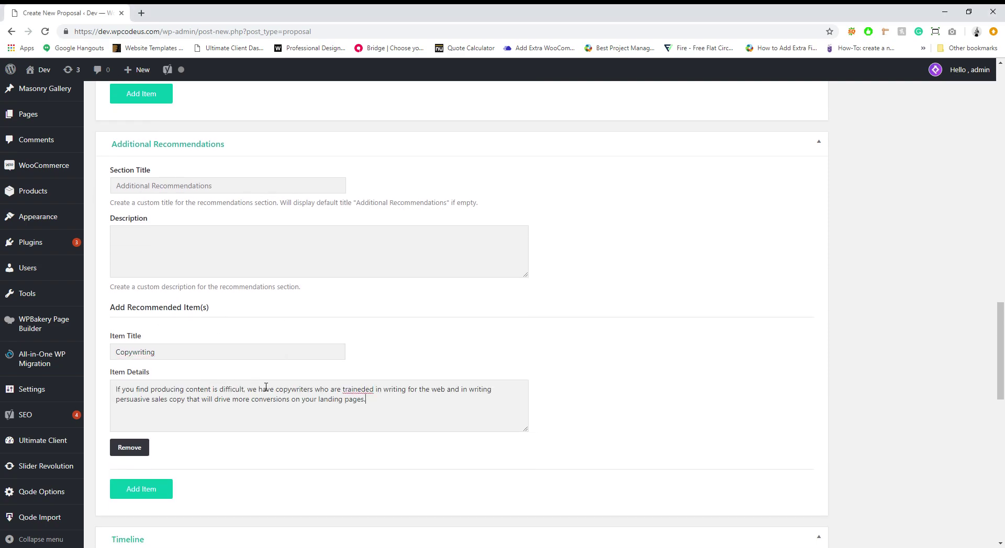
scroll(433, 358, "down", 5)
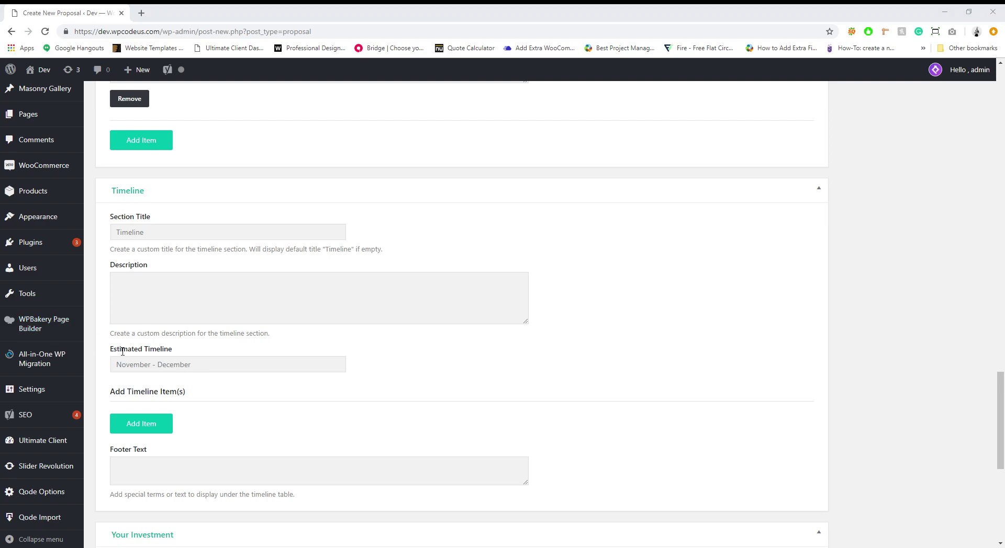
Step: Set the estimated timeline to November-January and add a Research item lasting 1-2 weeks
left_click(137, 365)
left_click(180, 380)
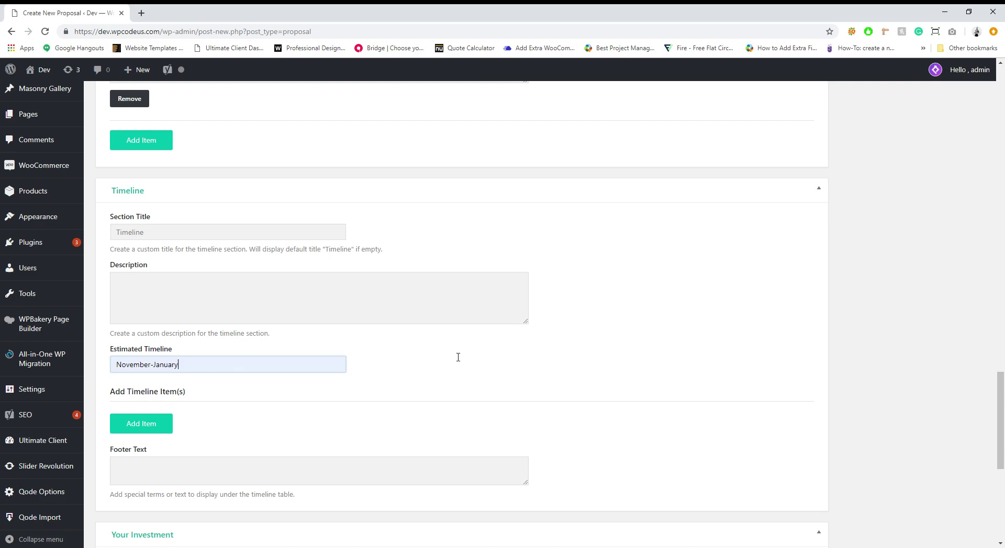
scroll(335, 355, "down", 1)
left_click(112, 358)
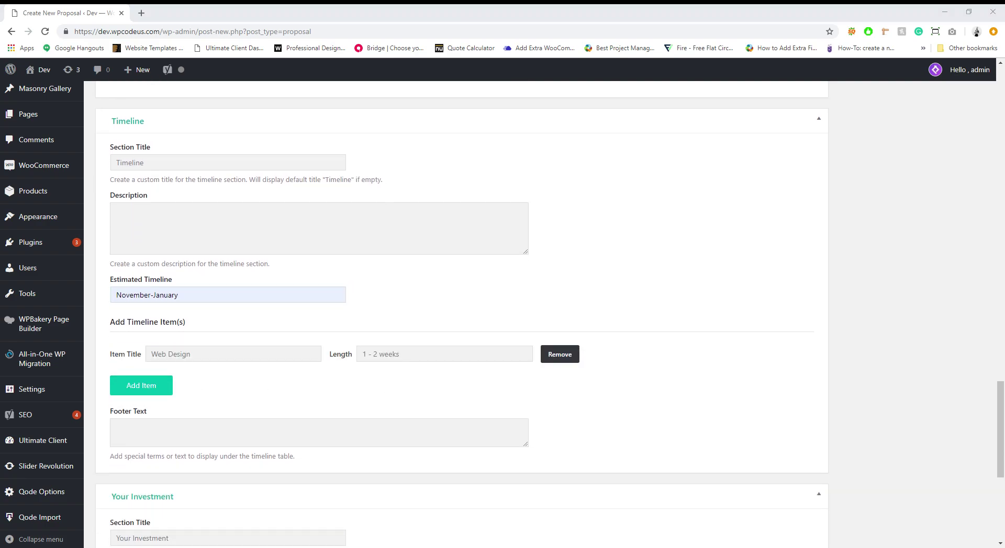
scroll(270, 333, "down", 2)
left_click(192, 222)
type("Research")
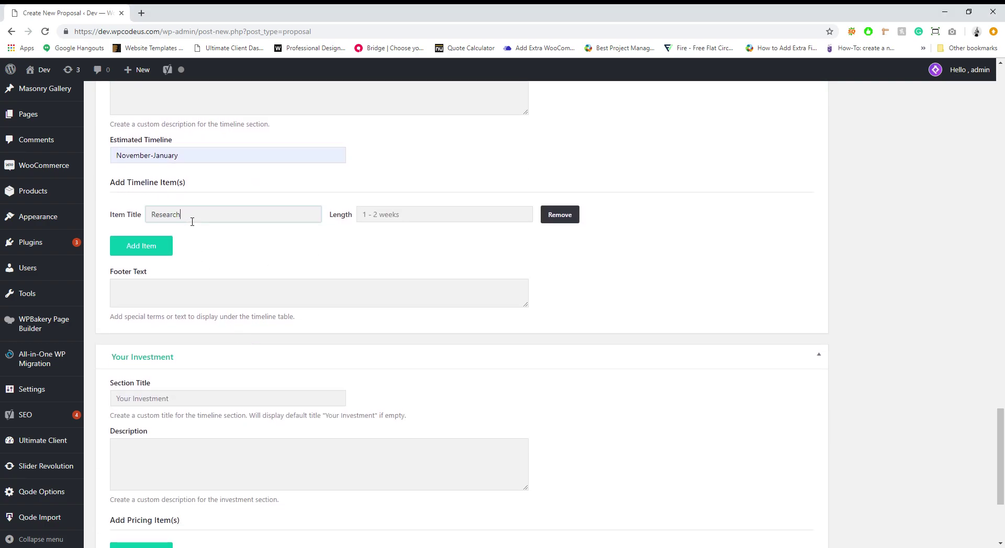
left_click(426, 220)
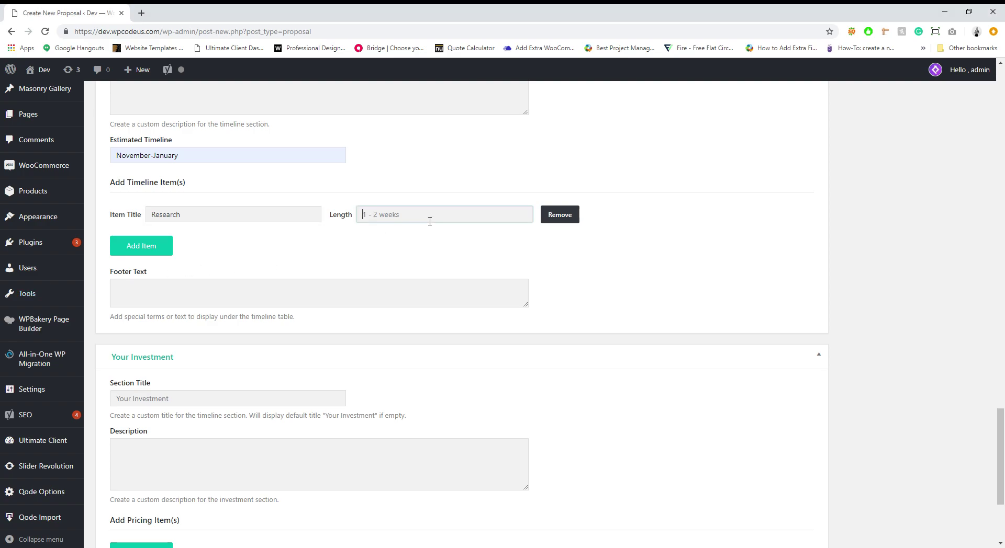
type("1-2 weeks")
Step: Add a Design timeline item lasting 2 weeks
left_click(166, 252)
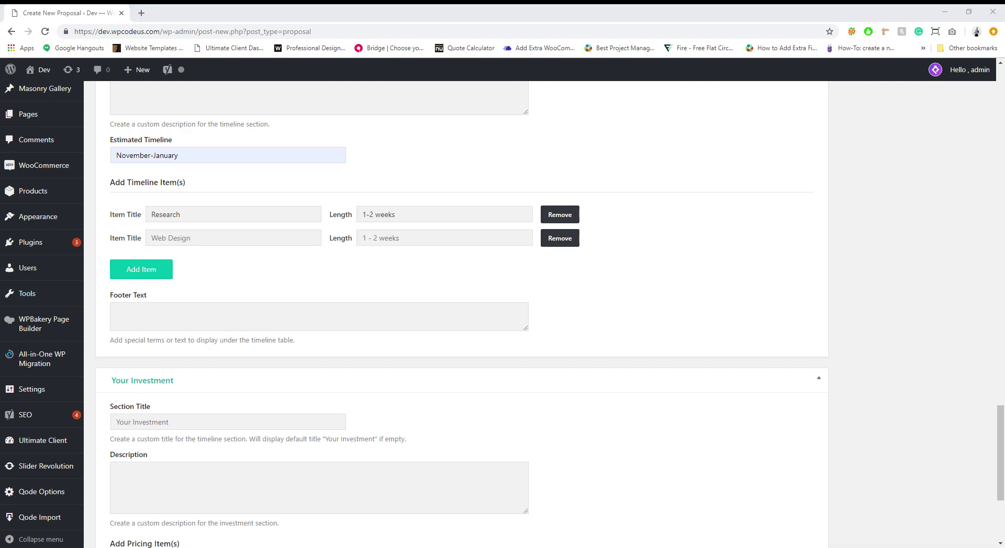
type("Design")
left_click(363, 239)
type("2 weeks")
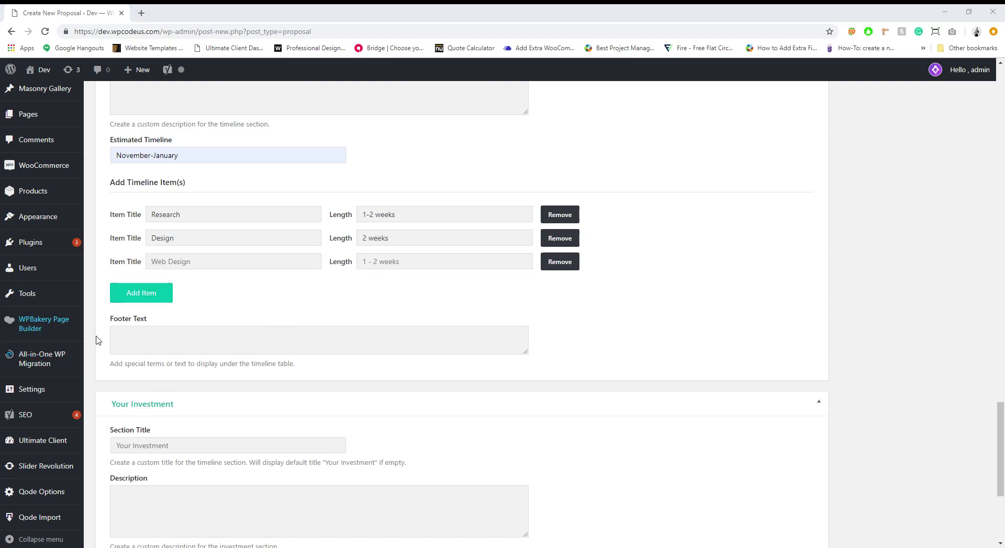
left_click(220, 266)
Step: Name the third timeline item Web Development at 2-4 weeks and paste the investment description
type("Web Development")
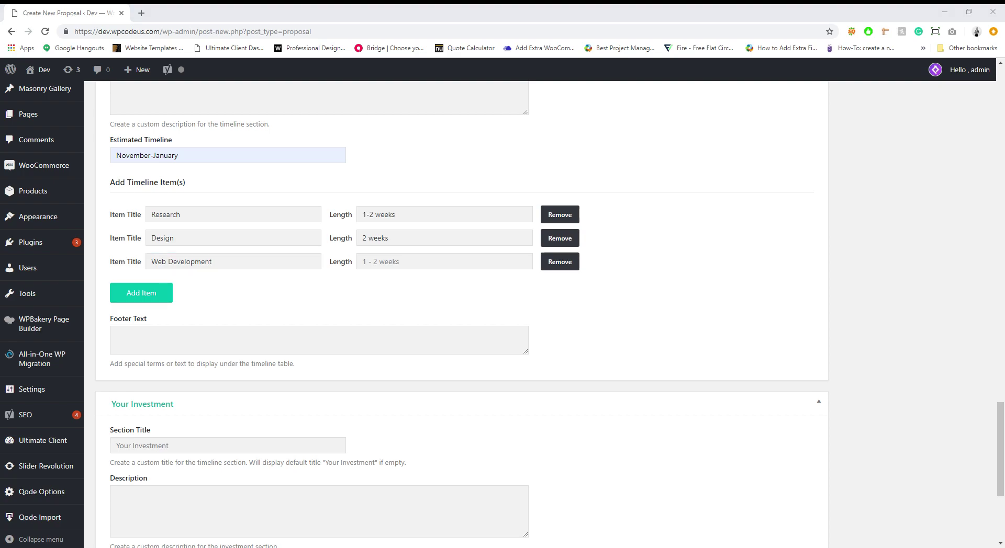
left_click(398, 262)
type("2-4 weeks")
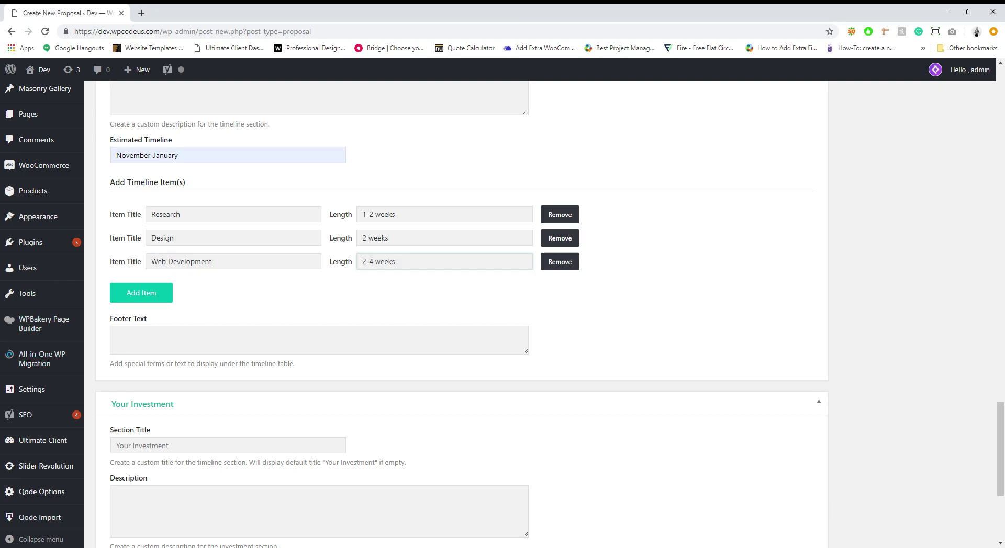
scroll(287, 390, "down", 4)
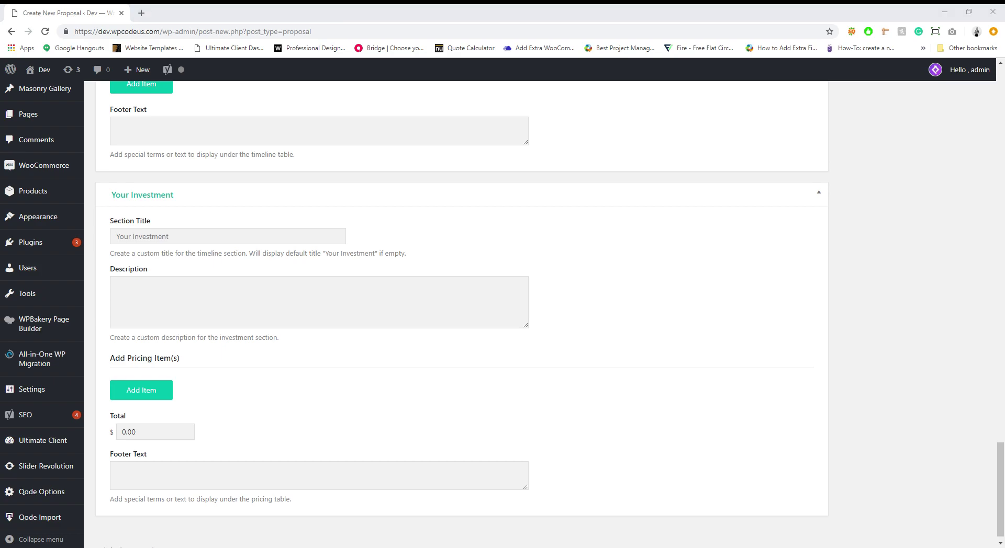
left_click(234, 309)
type("Below you can find the one-off cost of our services. This is paid upon signing of your proposal and allows us to get straight on with developing your website and getting your business the boost you are looking for.")
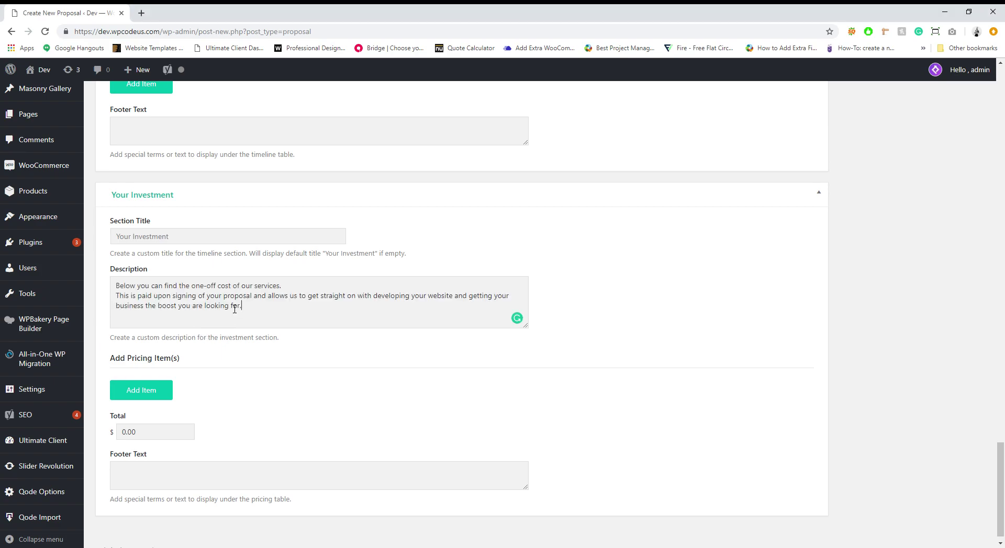
scroll(236, 392, "down", 1)
Step: Add pricing items Research at 1250 and Design at 2500
left_click(171, 372)
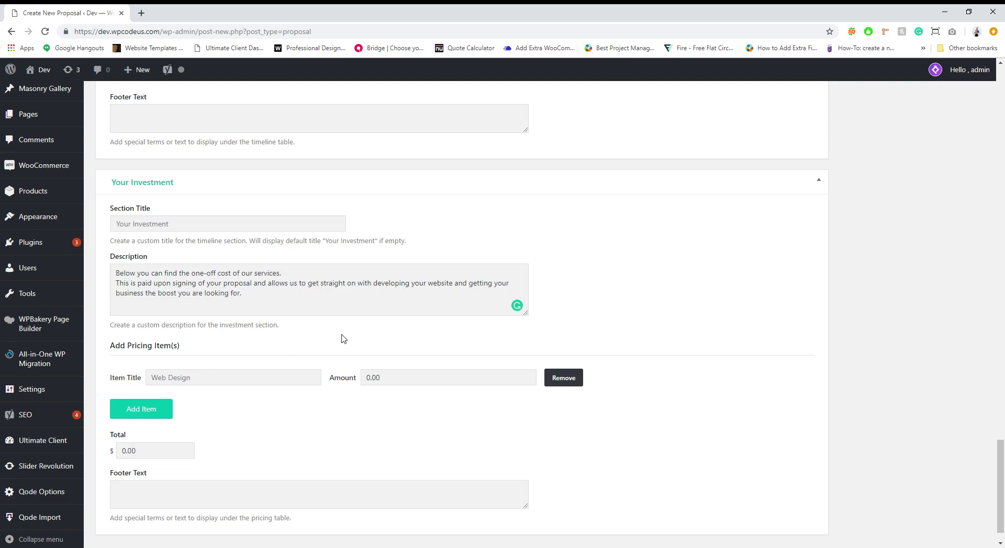
left_click(209, 376)
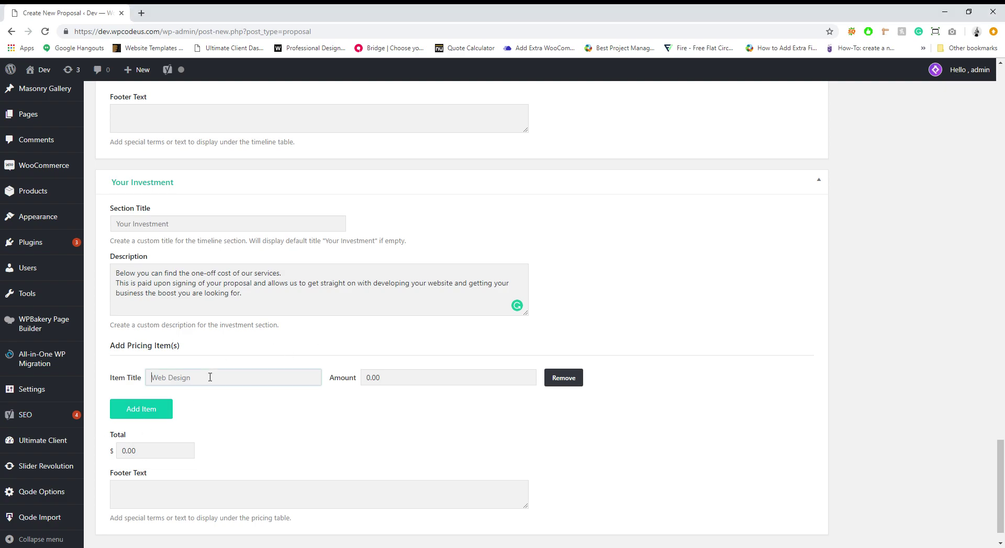
type("Research")
double_click(406, 379)
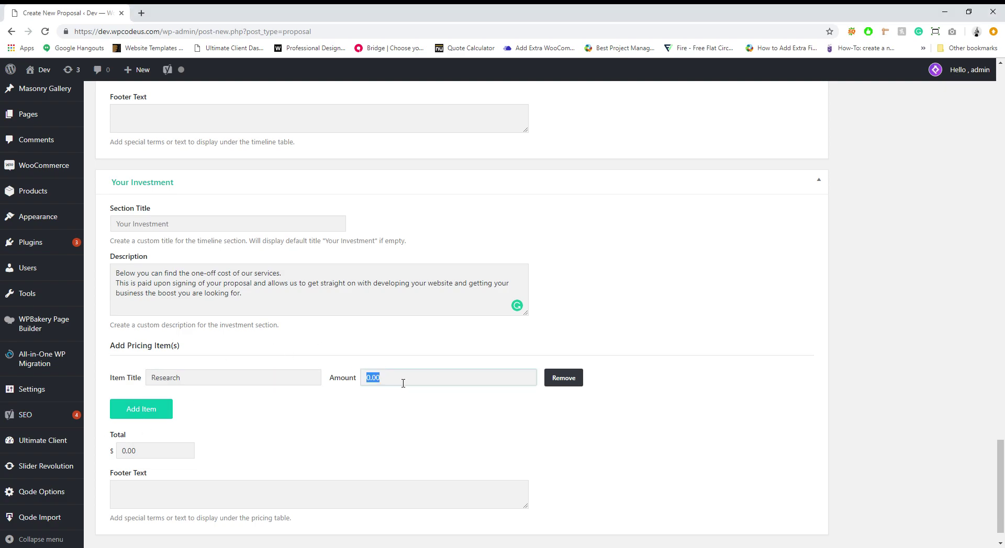
type("1250")
left_click(143, 416)
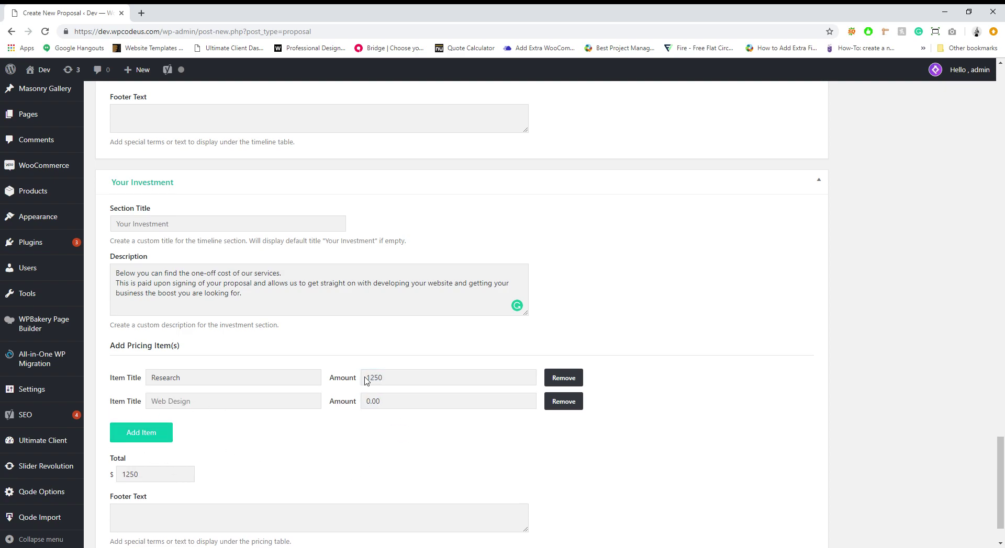
scroll(701, 333, "down", 1)
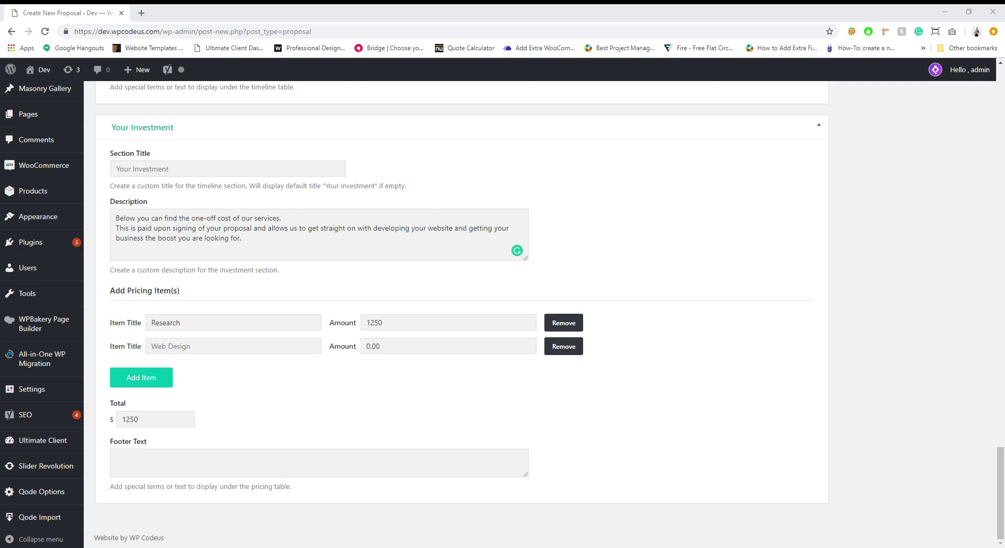
left_click(311, 354)
type("Design")
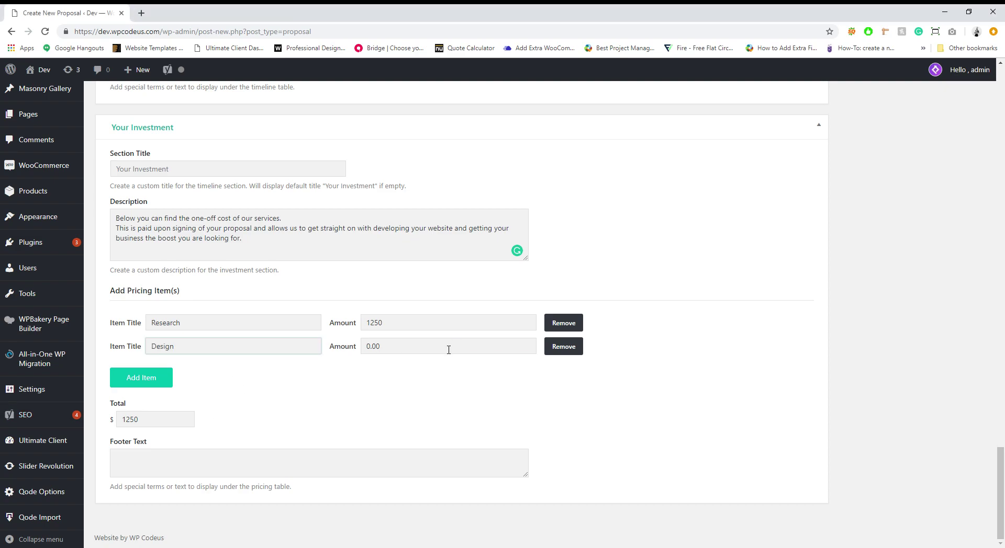
left_click(449, 351)
type("2500")
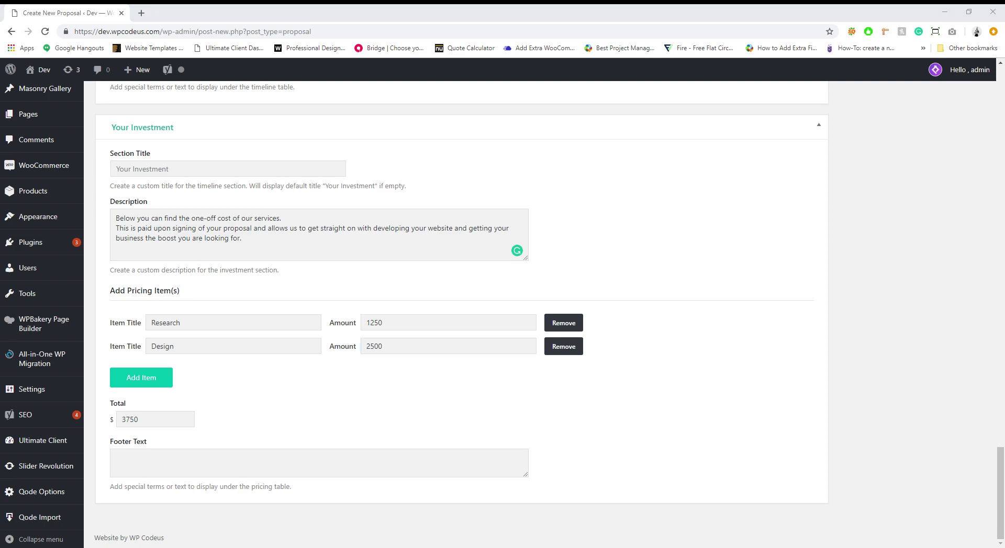
Step: Add a Web Development pricing item at 7500, bringing the total to $11250
left_click(157, 381)
left_click(215, 375)
type("Web Development")
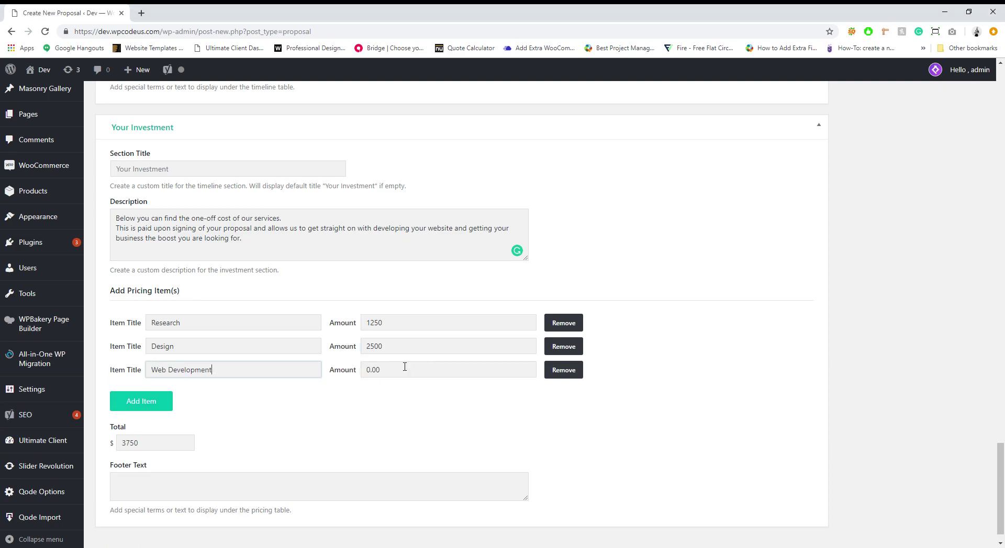
key("Tab")
type("7500")
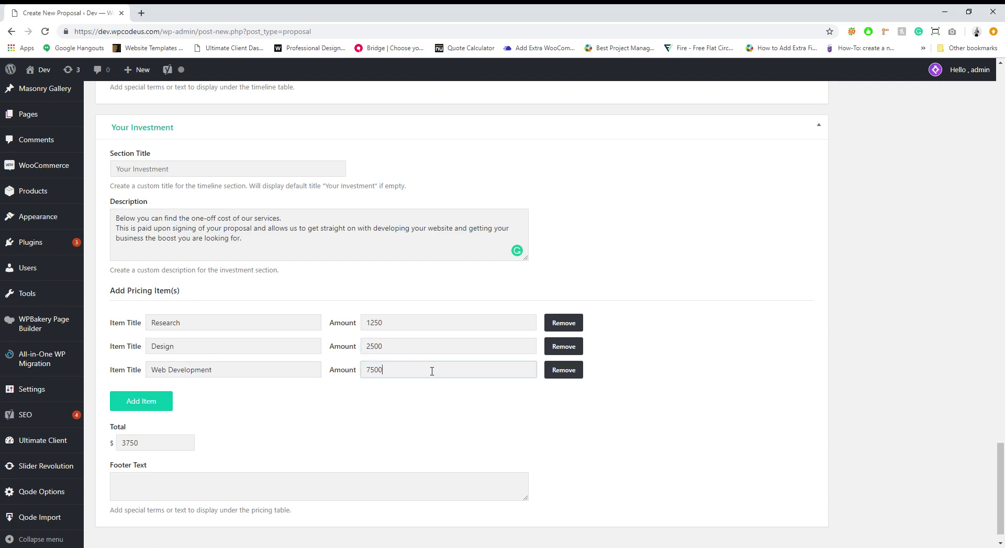
left_click(490, 417)
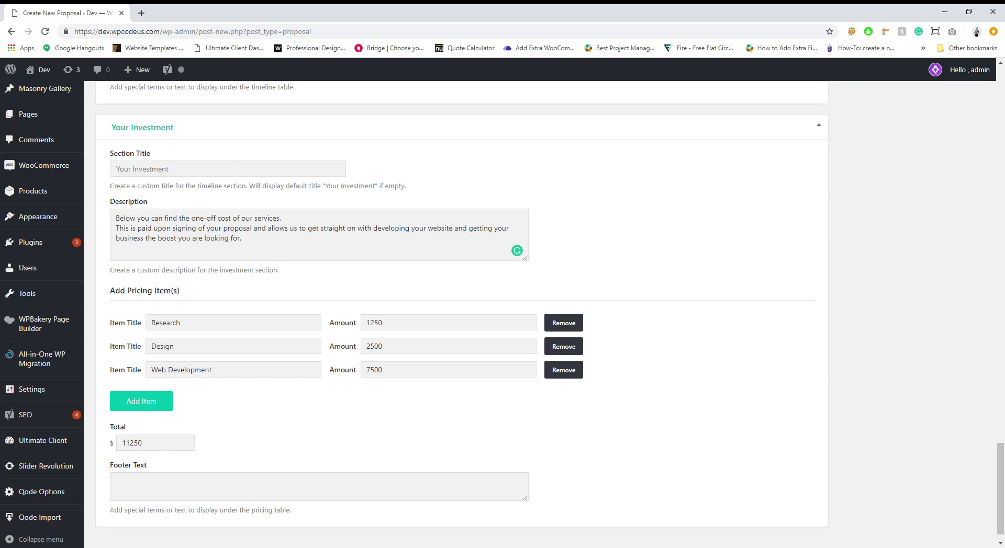
scroll(438, 446, "up", 20)
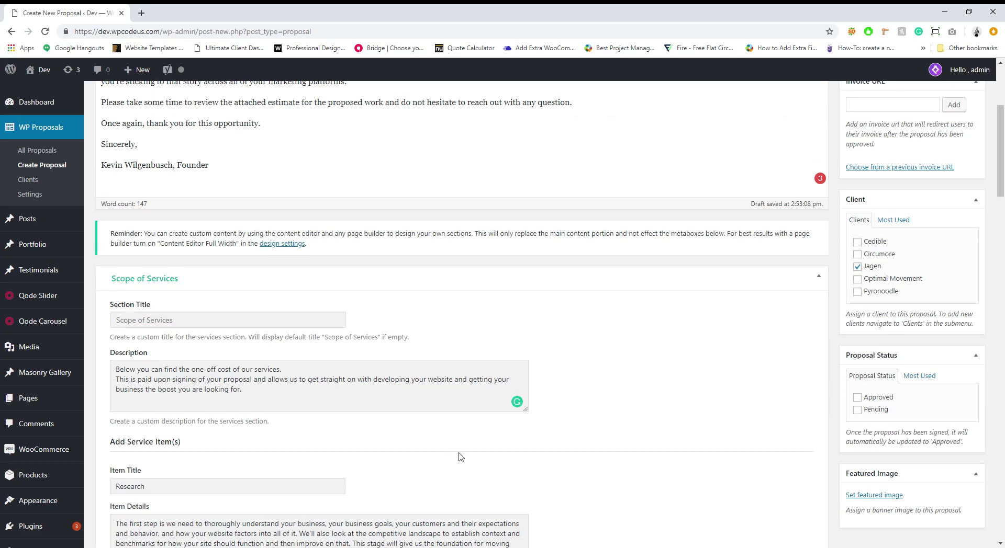
Step: Set title-image.jpg as the featured image and publish the Jagen proposal
scroll(460, 458, "up", 5)
scroll(789, 387, "down", 7)
left_click(878, 356)
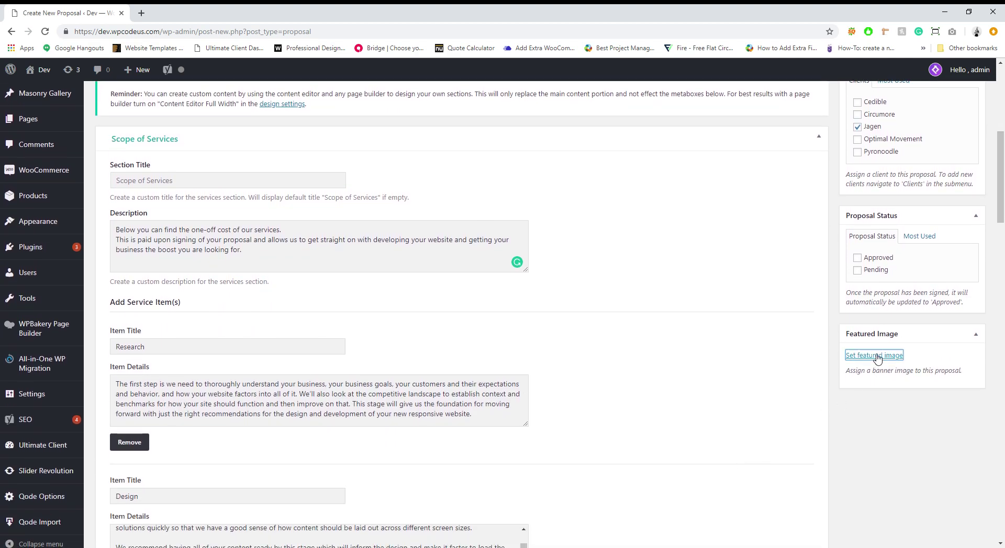
scroll(415, 374, "down", 3)
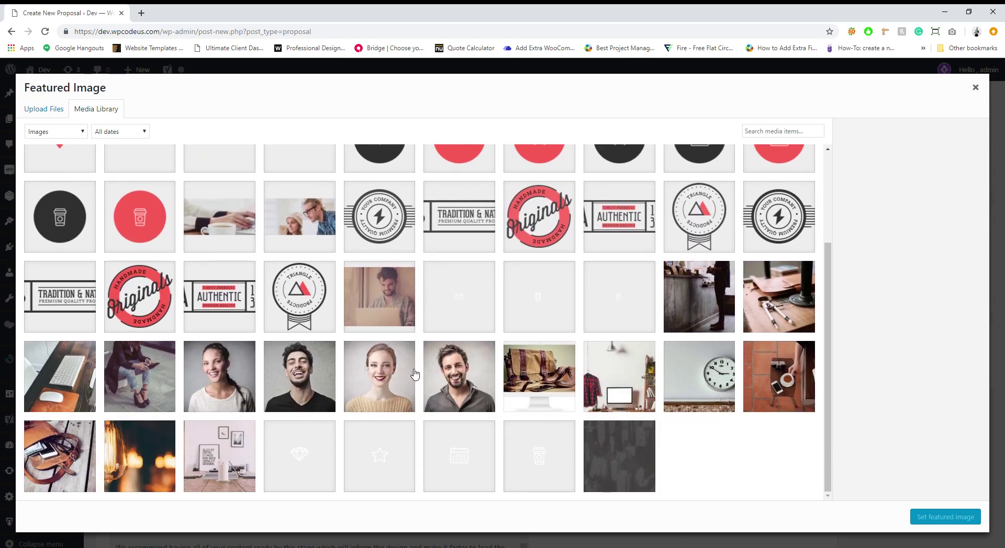
left_click(301, 223)
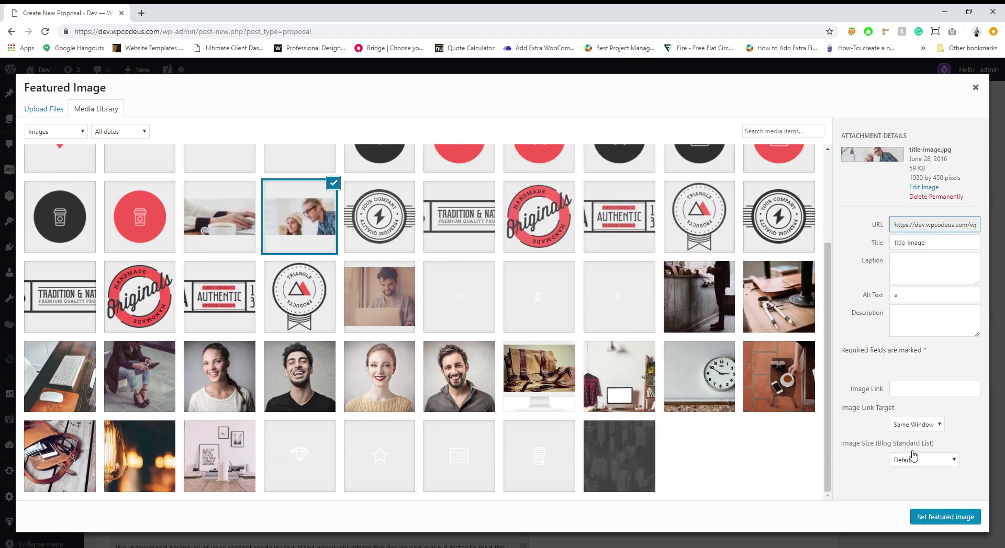
left_click(935, 519)
scroll(662, 437, "up", 8)
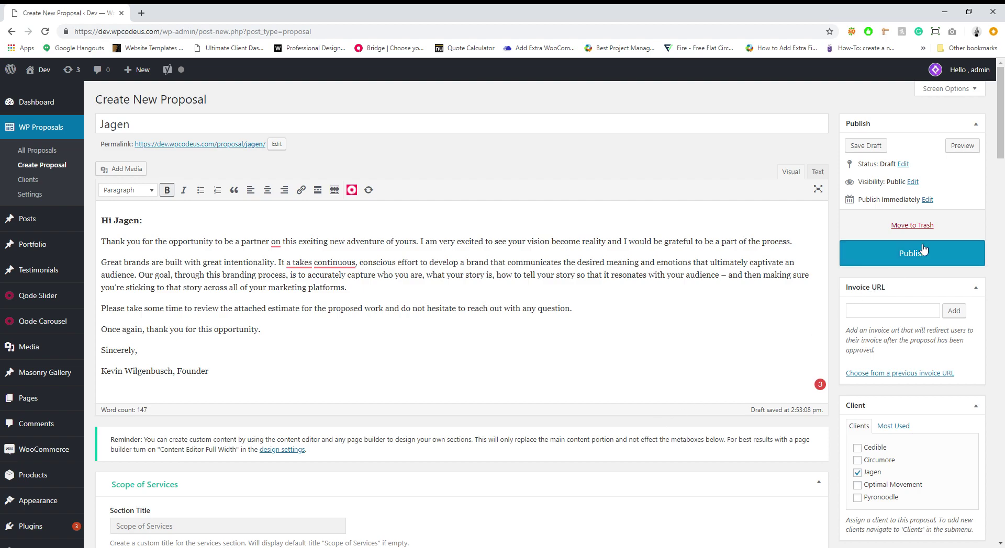
left_click(923, 251)
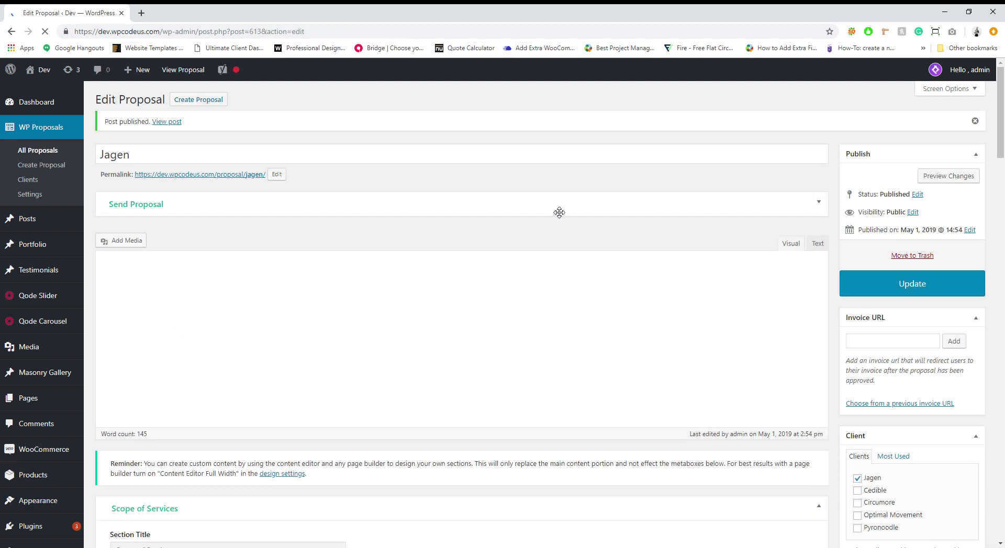
Step: In Send Proposal, append a second client e-mail to To Address and enlarge the message box
left_click(559, 212)
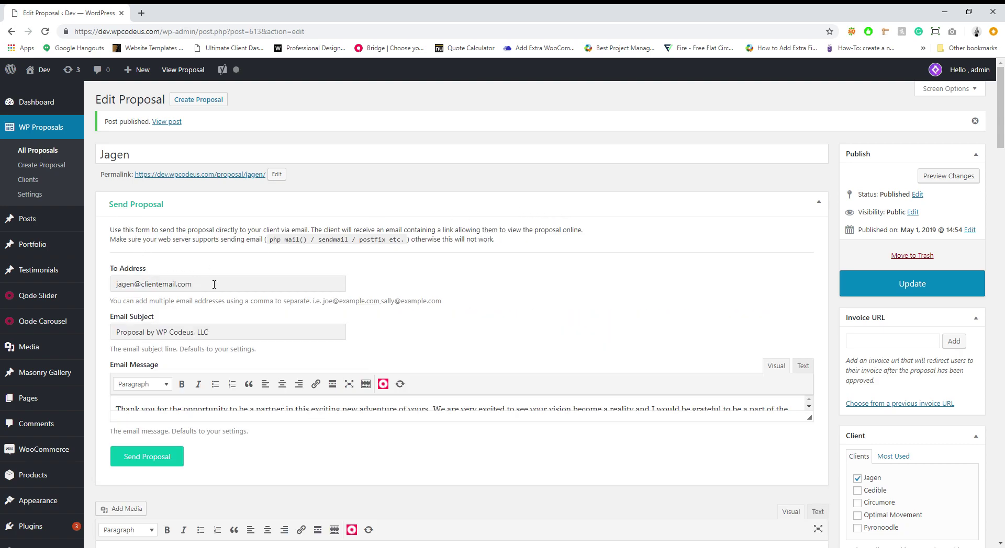
scroll(733, 356, "down", 1)
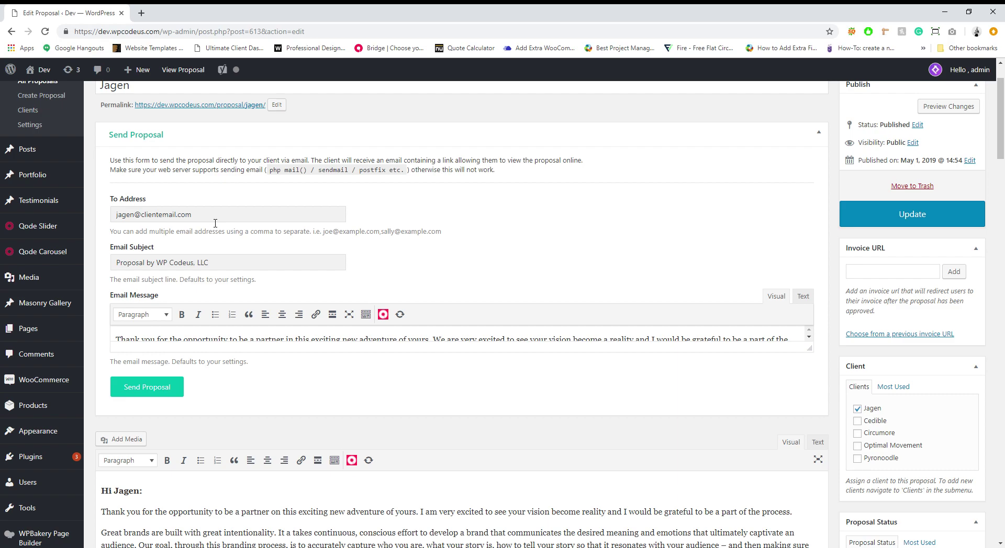
left_click(219, 220)
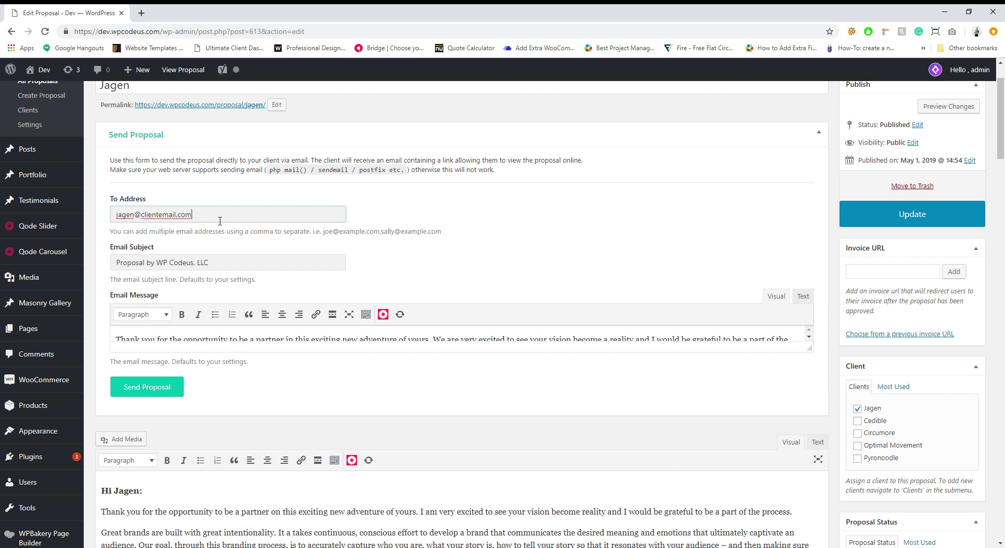
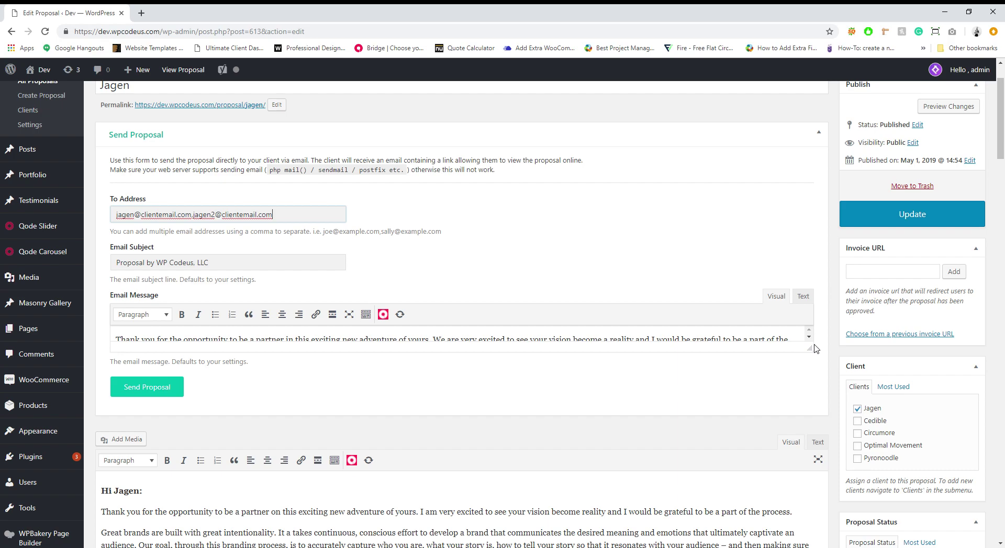
left_click_drag(814, 349, 809, 406)
left_click(426, 339)
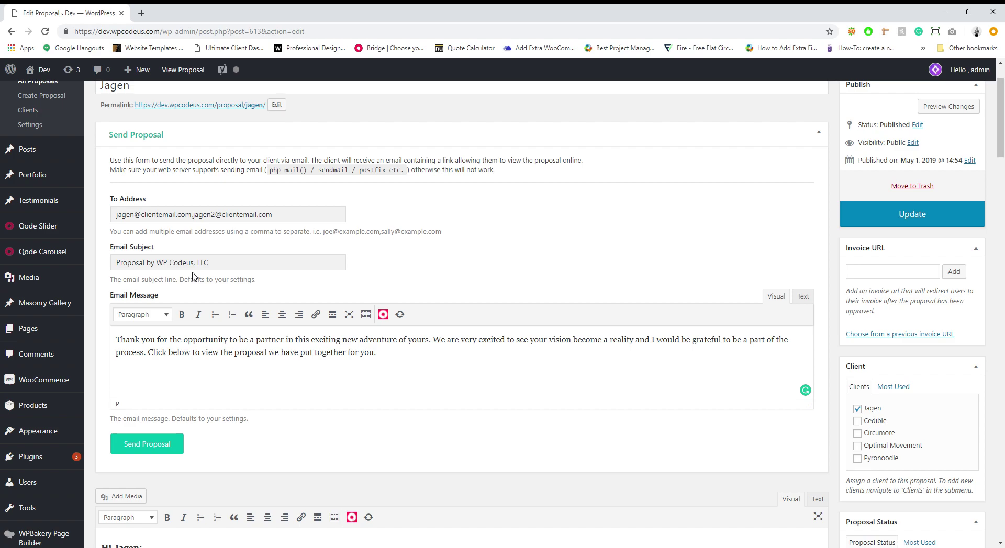
scroll(503, 285, "up", 2)
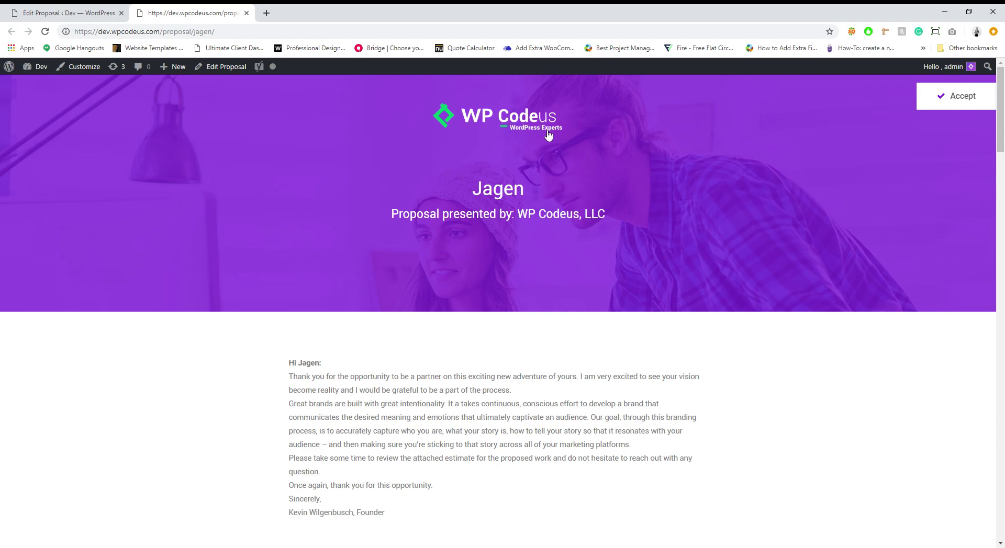
Step: On the $11250 Jagen proposal page, enter the client's full name under Approve Proposal and accept
scroll(514, 258, "down", 9)
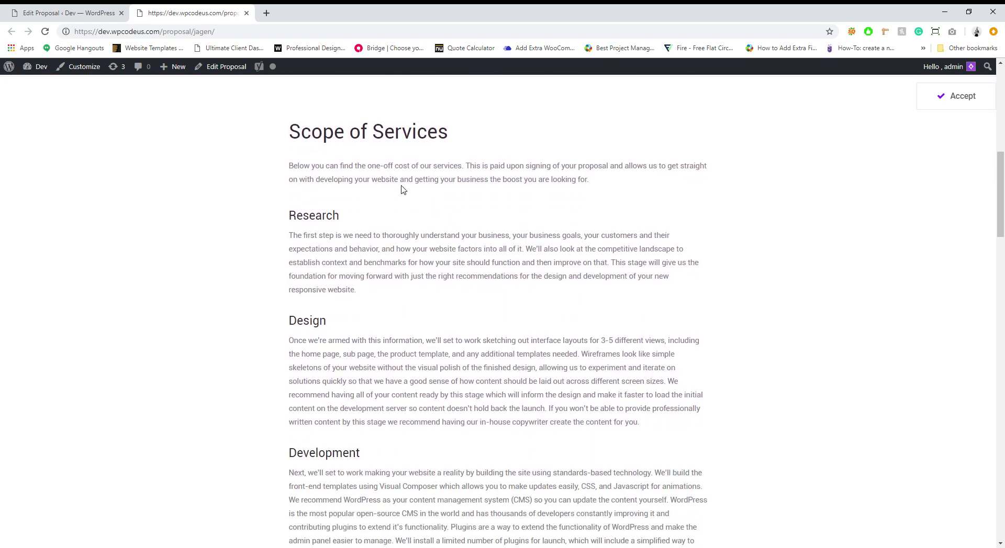
scroll(403, 189, "down", 10)
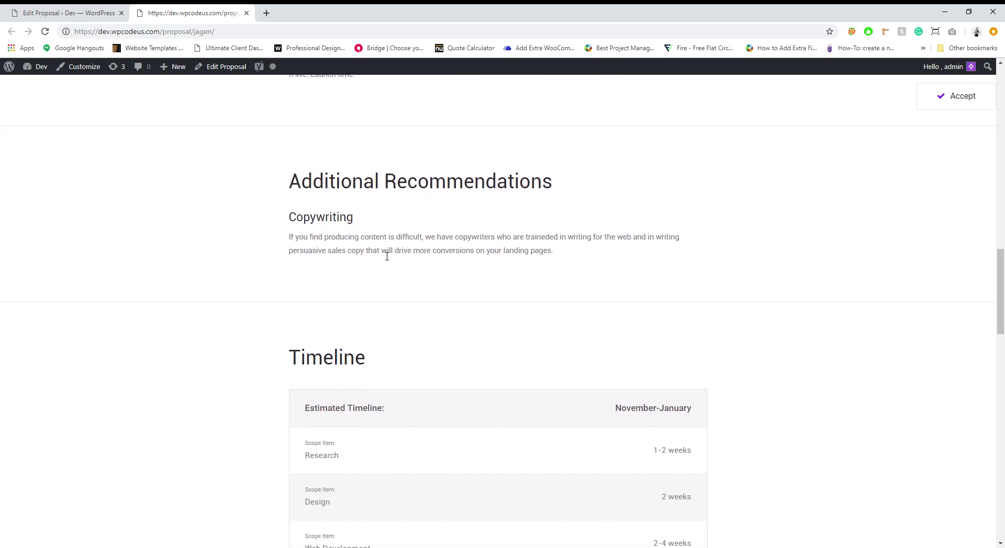
scroll(386, 256, "down", 4)
scroll(455, 339, "down", 3)
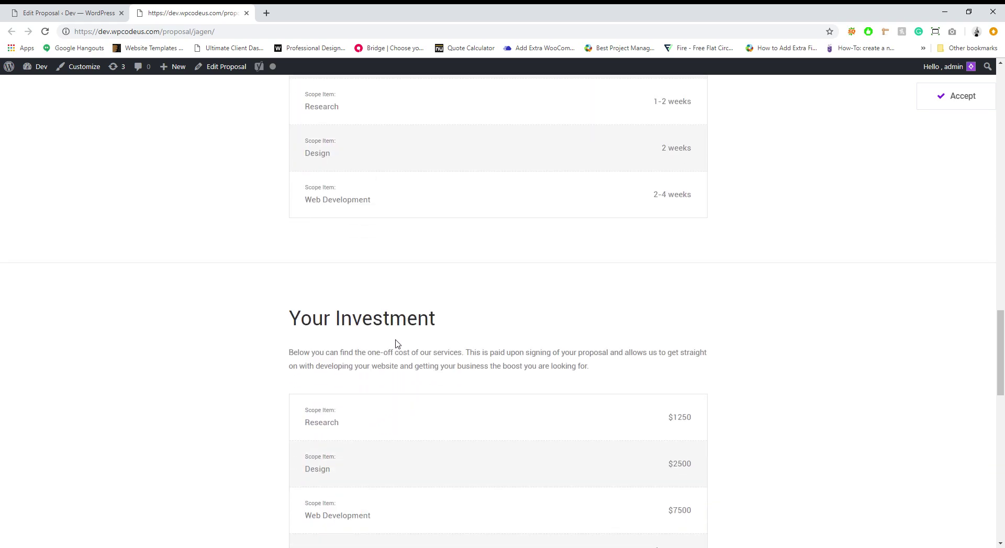
scroll(397, 343, "down", 2)
scroll(392, 327, "up", 1)
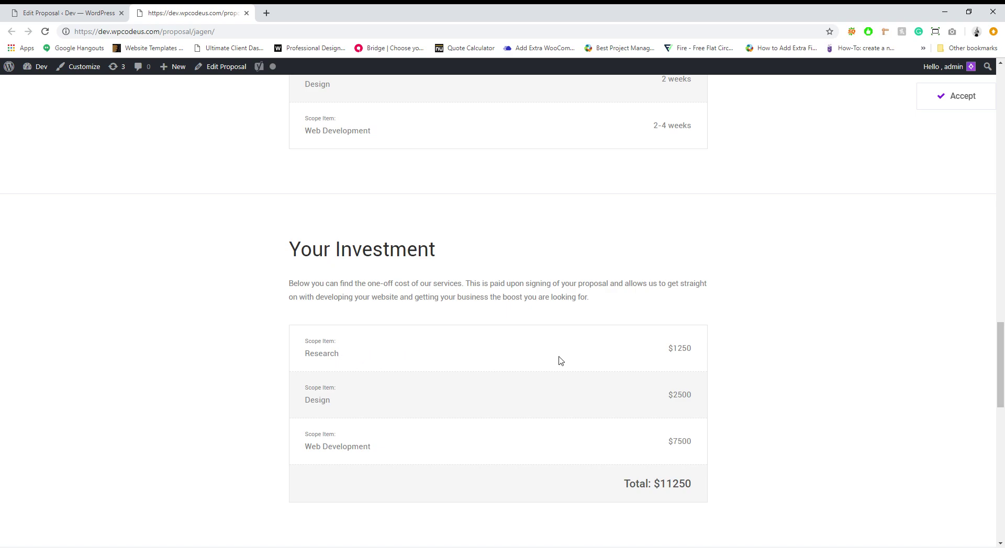
scroll(669, 355, "down", 2)
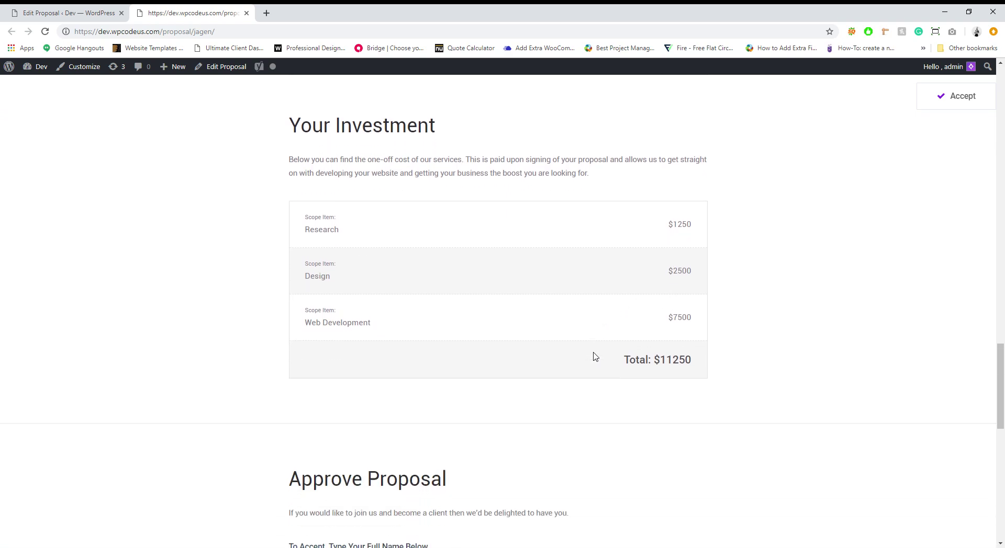
scroll(816, 350, "down", 4)
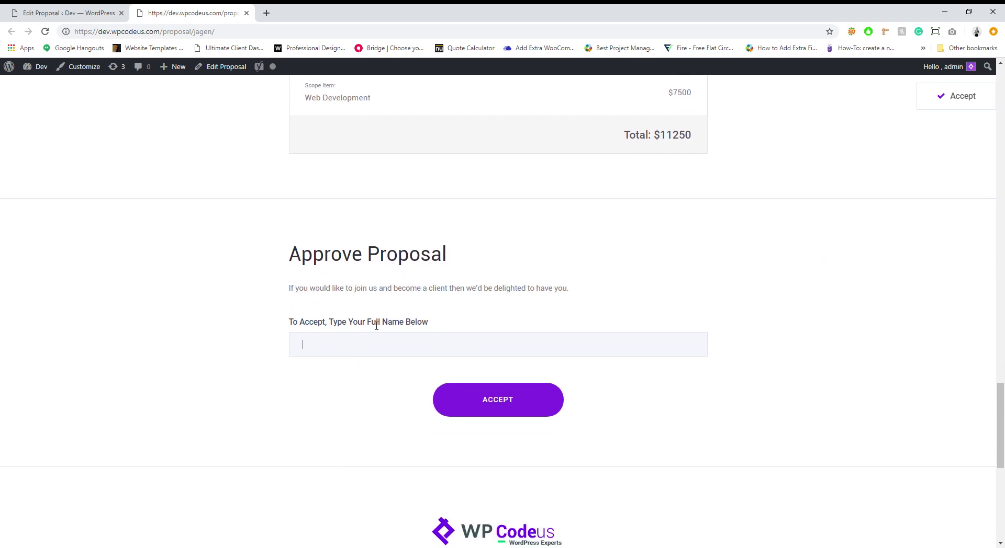
left_click(347, 373)
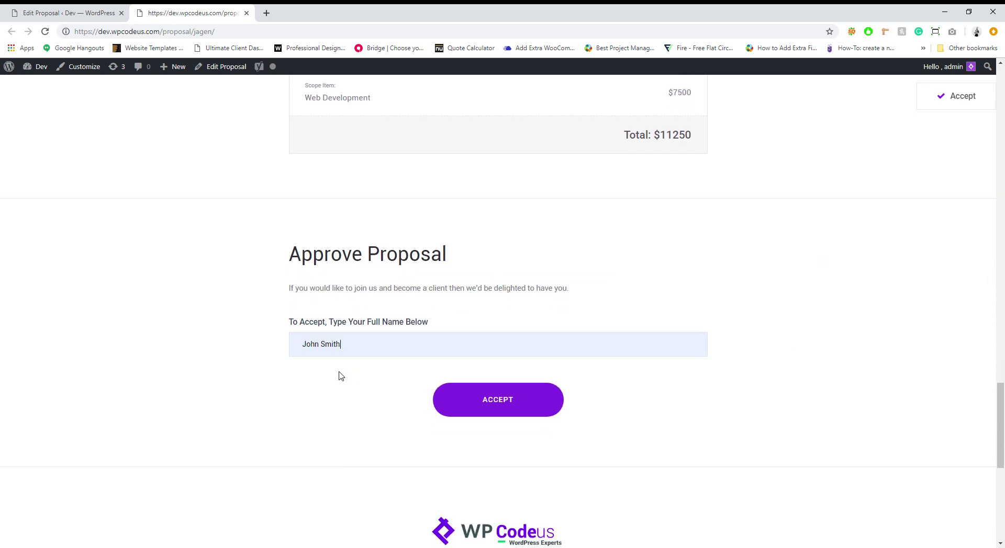
left_click(474, 399)
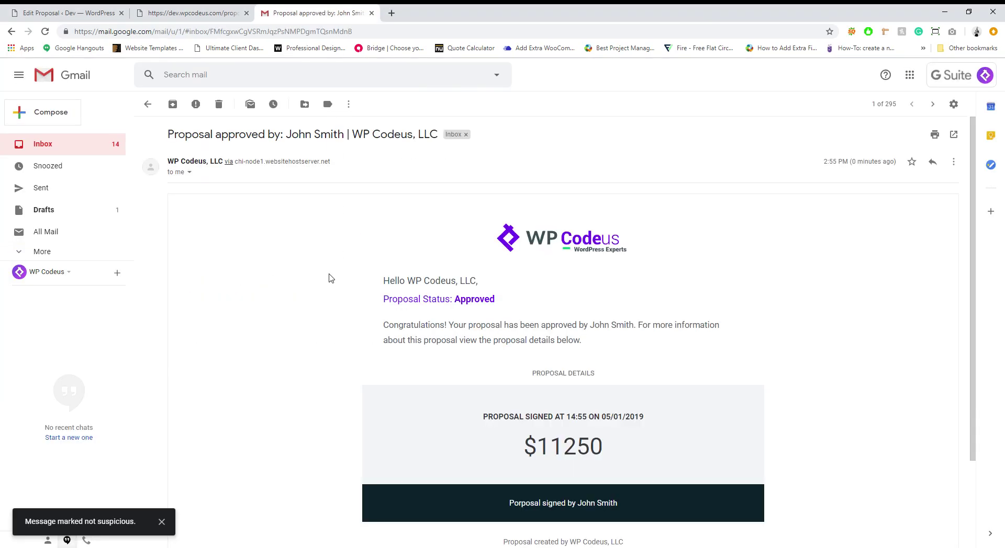
Step: Read the 'Proposal approved' email showing status Approved and the $11250 total
scroll(331, 278, "down", 1)
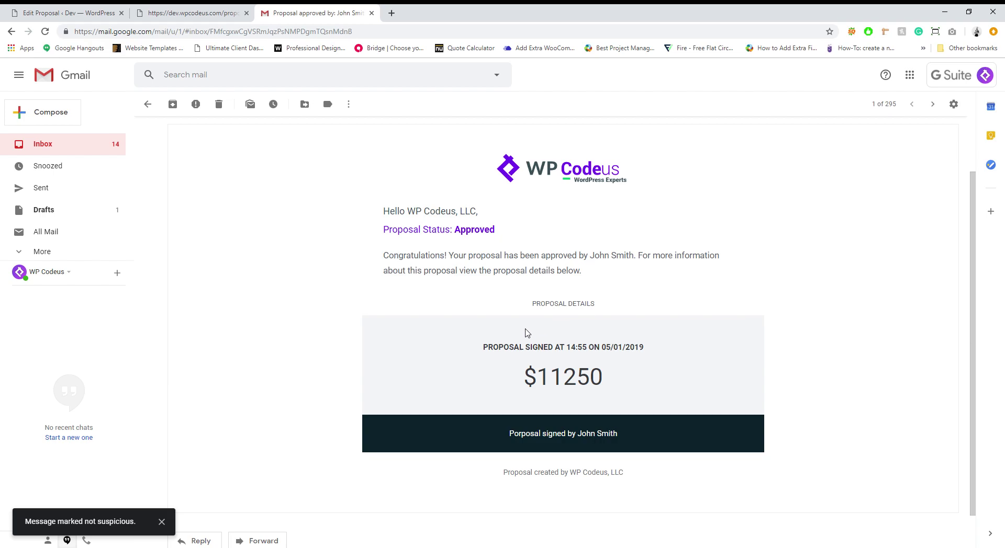
scroll(612, 356, "down", 1)
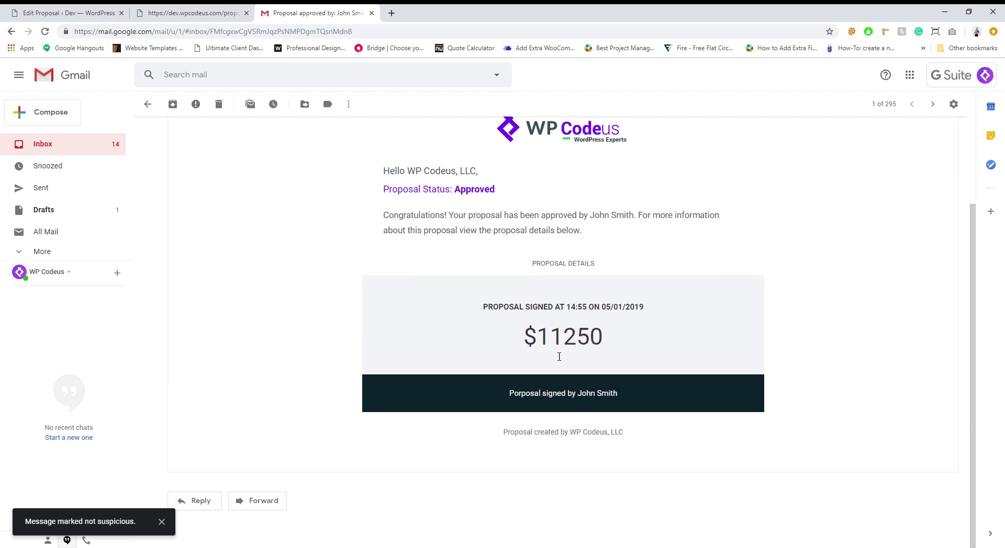
scroll(407, 194, "up", 3)
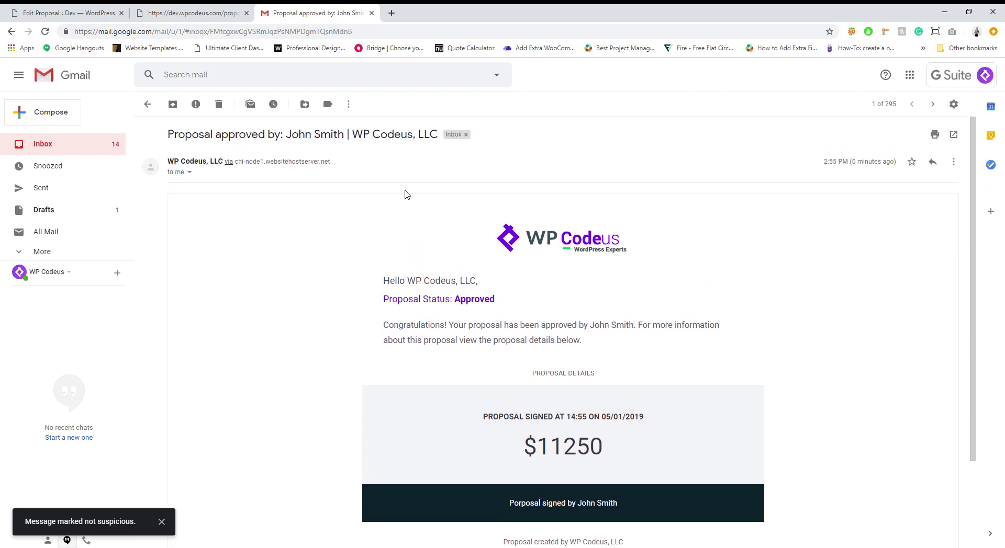
Step: Back in the proposal editor, set the recipient to the client's suggested e-mail address and send the proposal
left_click(372, 13)
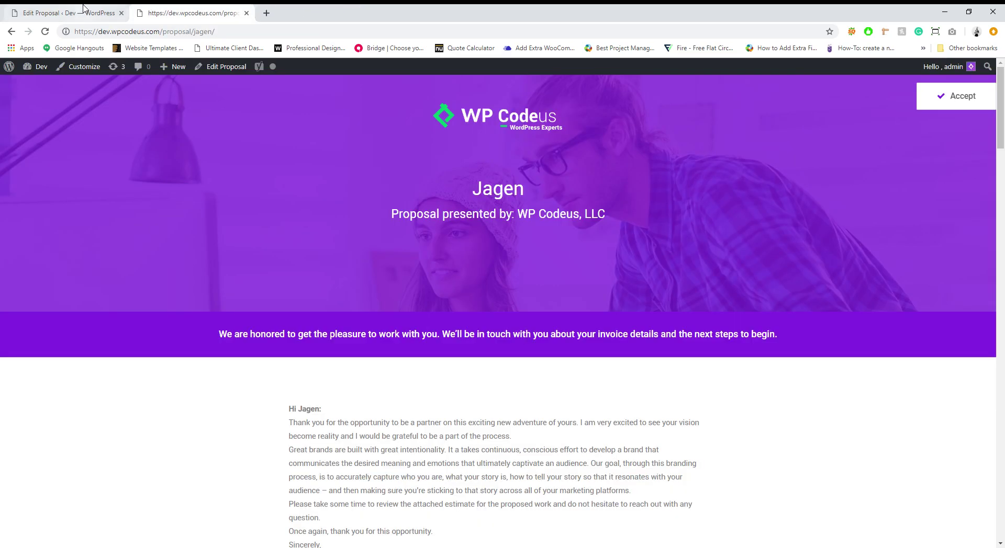
left_click(65, 13)
scroll(259, 309, "down", 4)
scroll(225, 281, "up", 1)
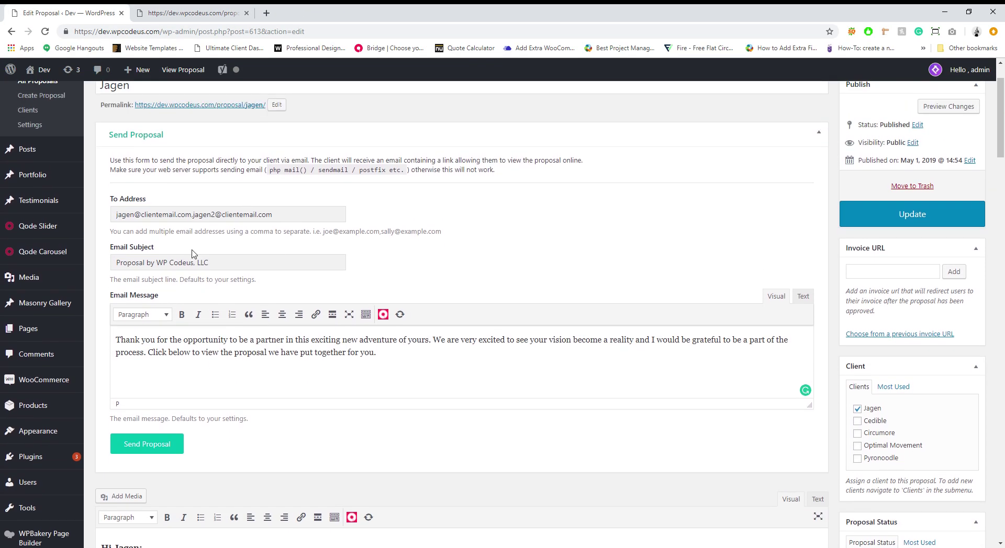
triple_click(205, 221)
type("coi")
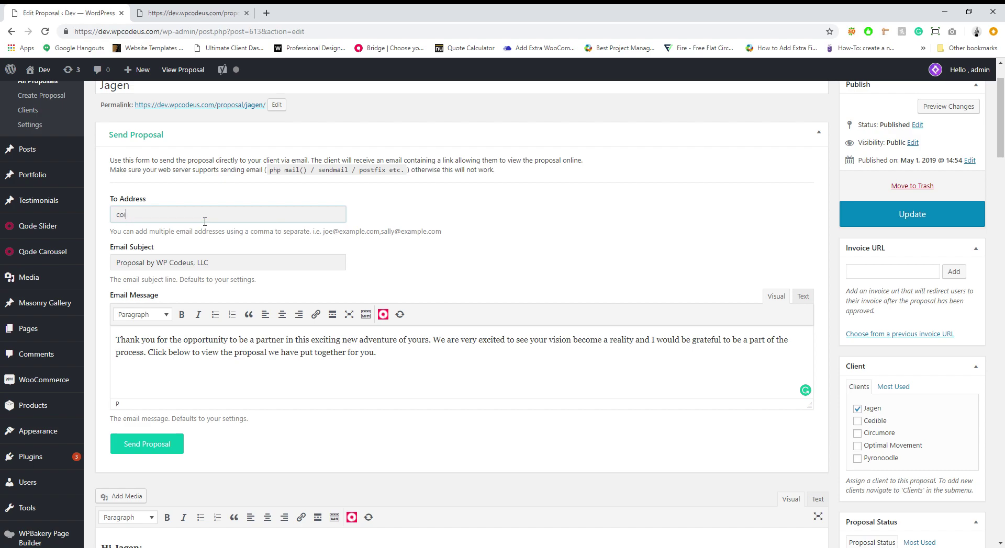
type("n")
key("BackSpace")
key("BackSpace")
type("nt")
left_click(183, 231)
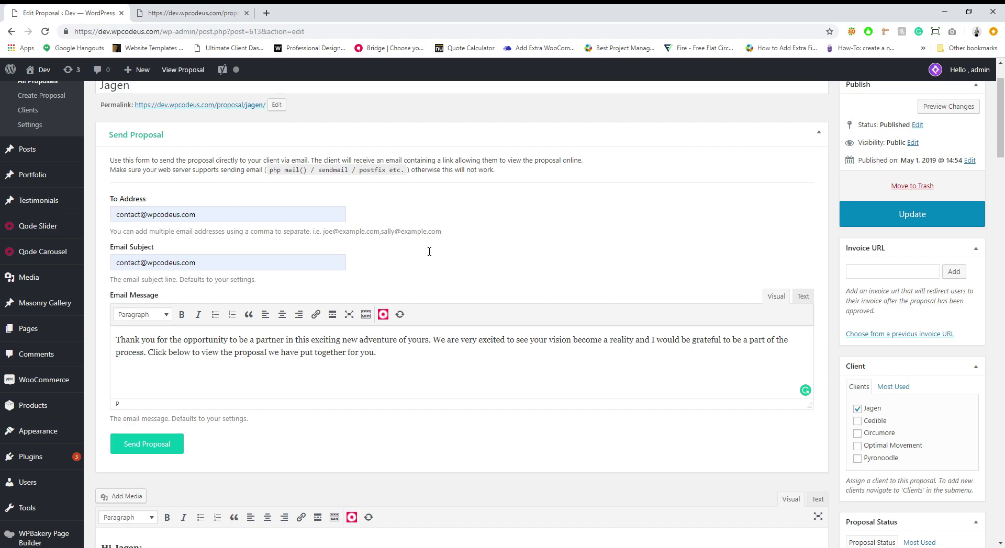
left_click(168, 453)
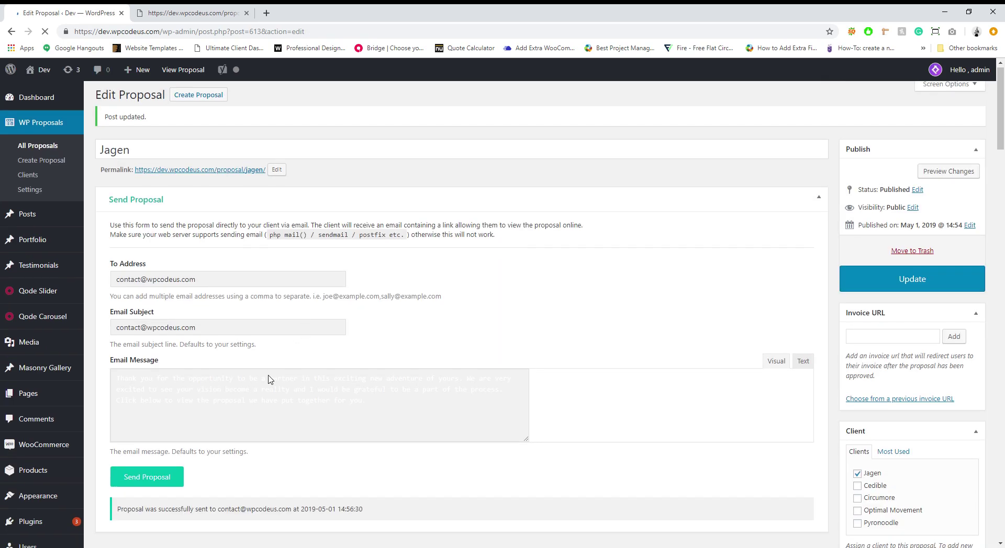
Step: Follow the View Proposal link in the received Gmail message to the Jagen proposal
scroll(241, 496, "down", 3)
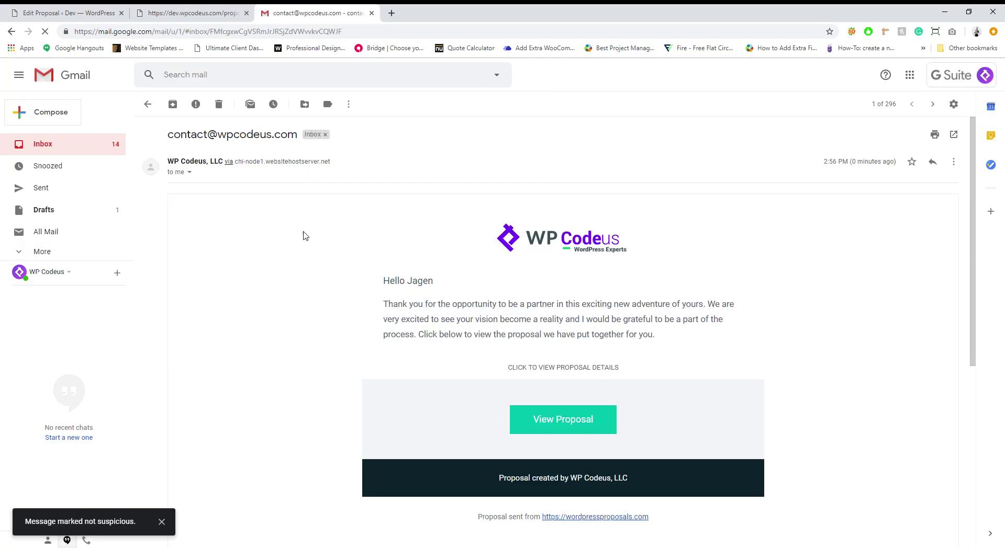
scroll(291, 271, "down", 2)
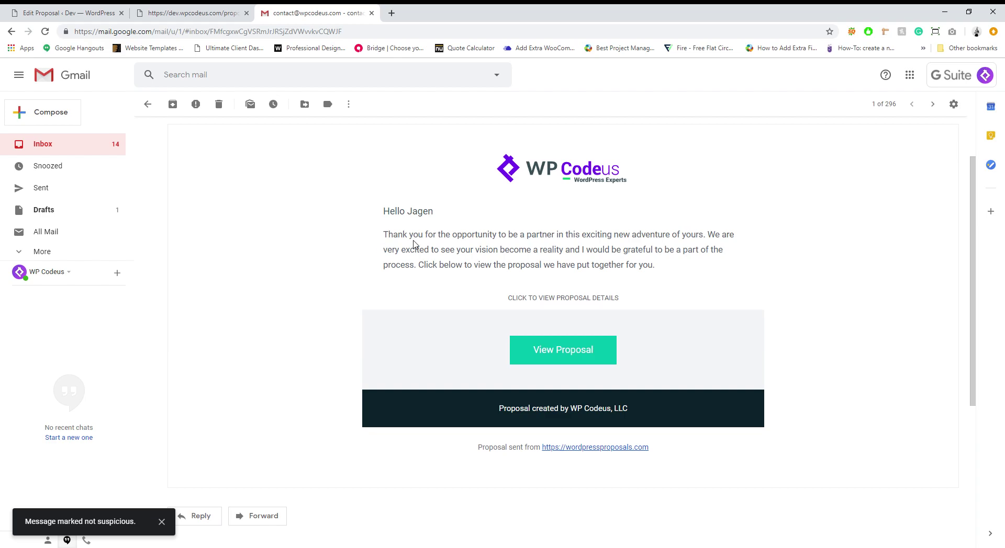
left_click(530, 347)
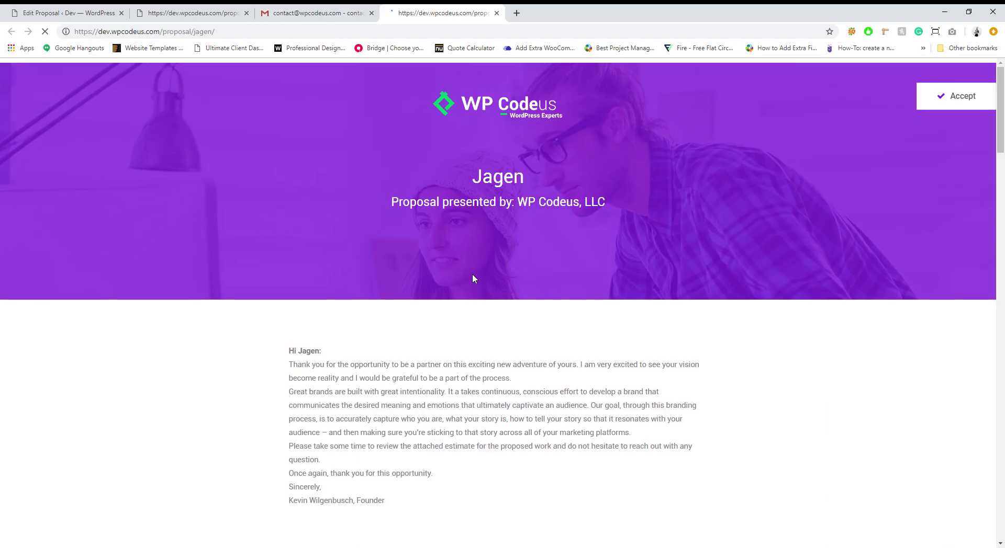
scroll(469, 278, "down", 7)
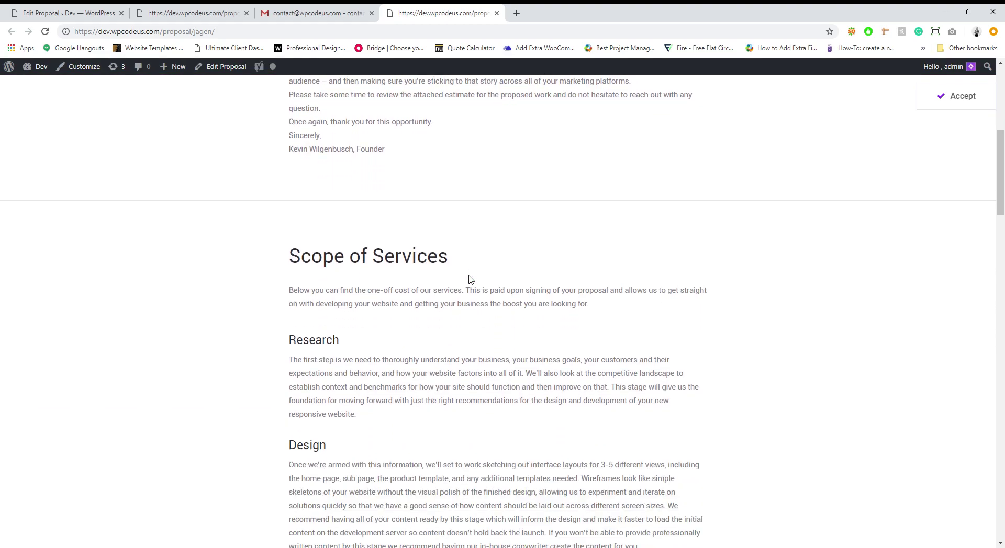
scroll(471, 280, "down", 6)
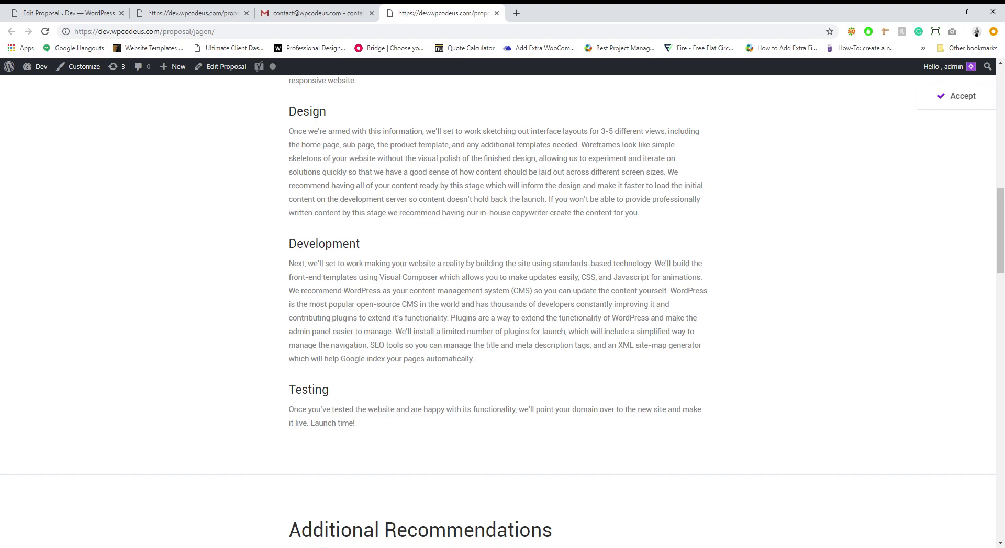
scroll(563, 291, "up", 15)
scroll(545, 299, "up", 2)
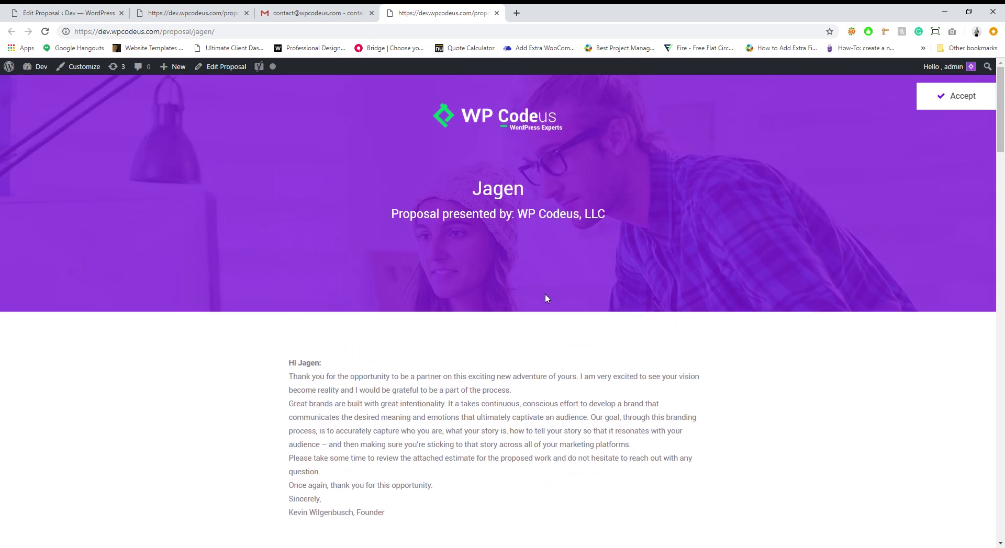